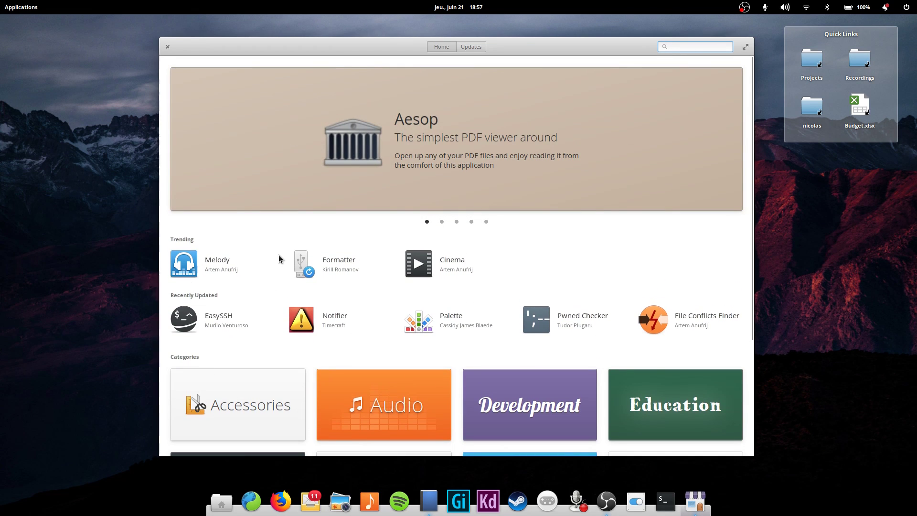
Browse the Accessories category's list of apps
left_click(188, 388)
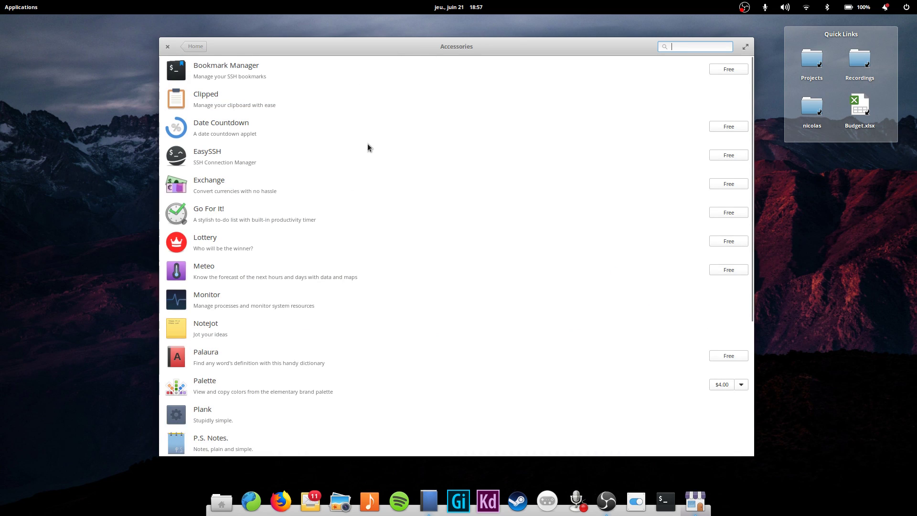
scroll(367, 144, "down", 2)
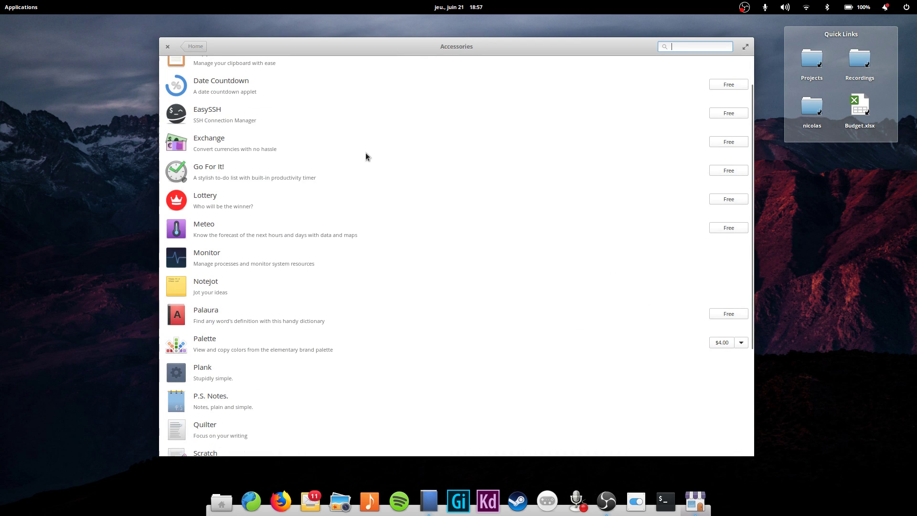
scroll(366, 156, "down", 3)
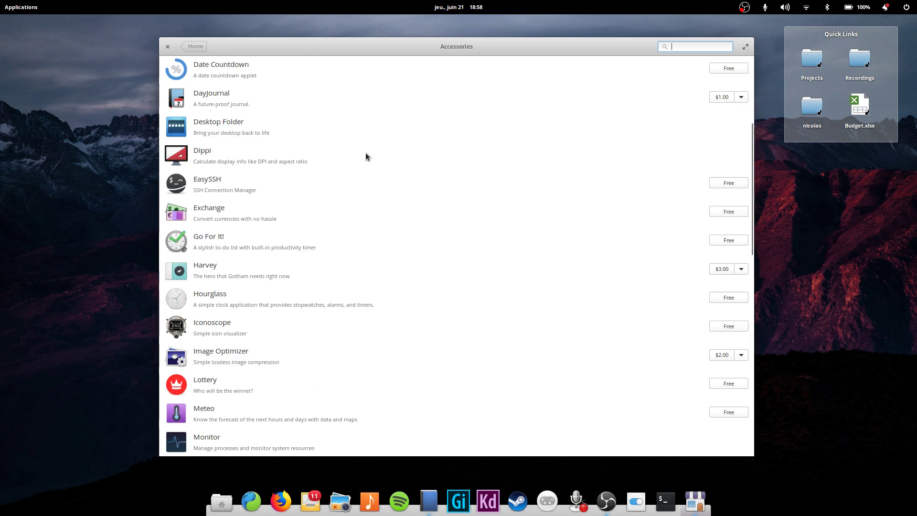
scroll(366, 156, "down", 1)
scroll(371, 211, "up", 6)
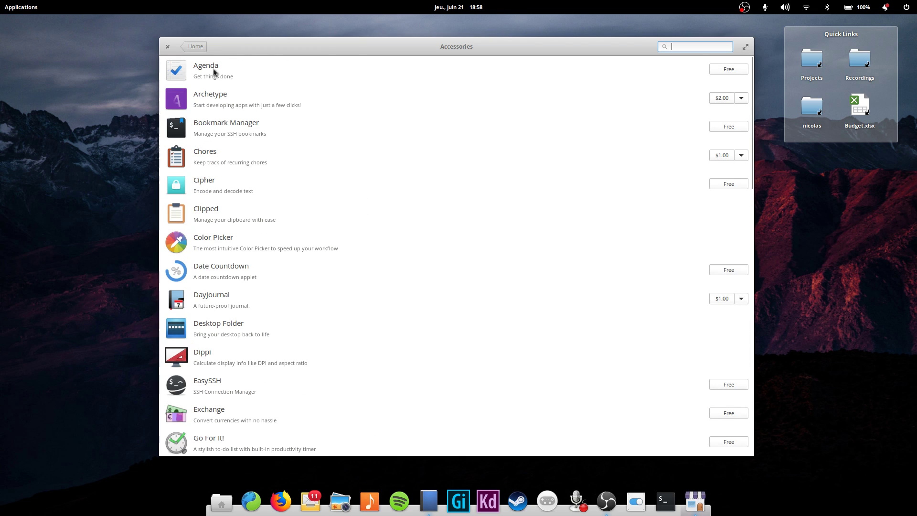
Return Home, open the Audio category, and view Tranqil's price options
left_click(195, 47)
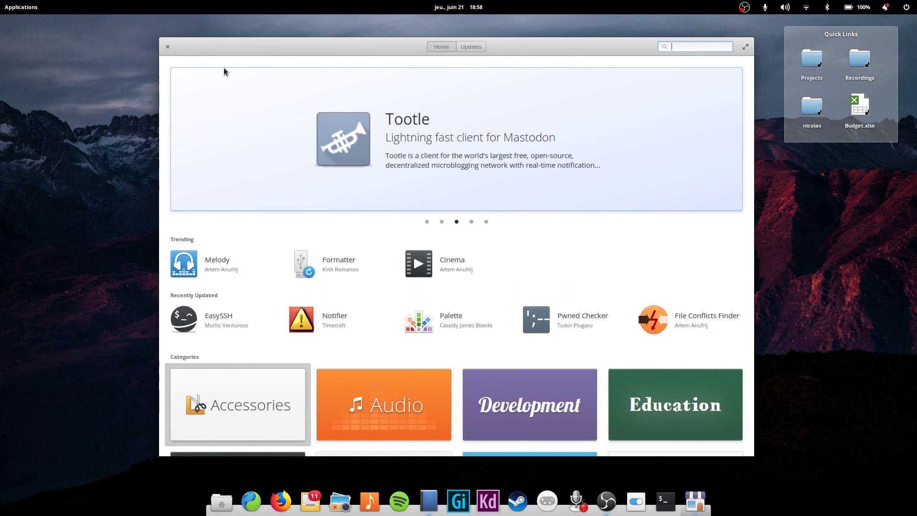
left_click(382, 401)
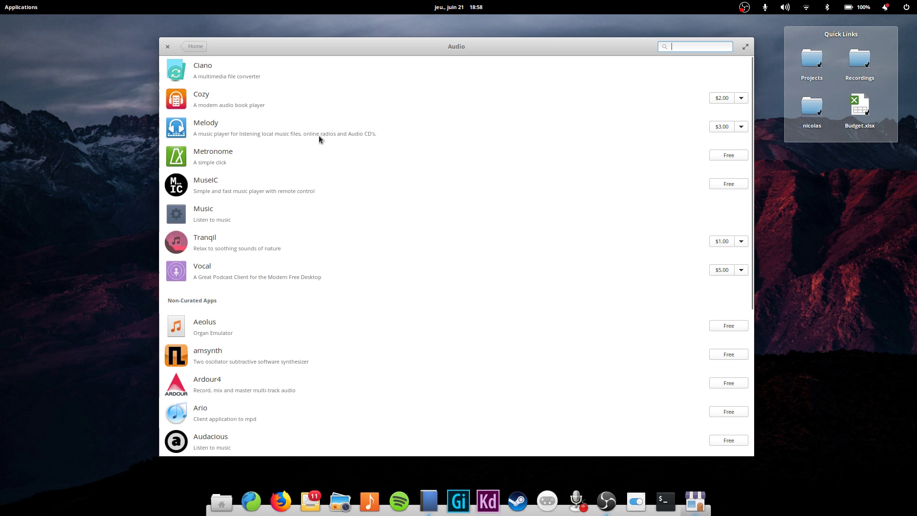
mouse_move(445, 52)
left_mouse_down()
mouse_move(436, 52)
mouse_move(443, 47)
left_mouse_up()
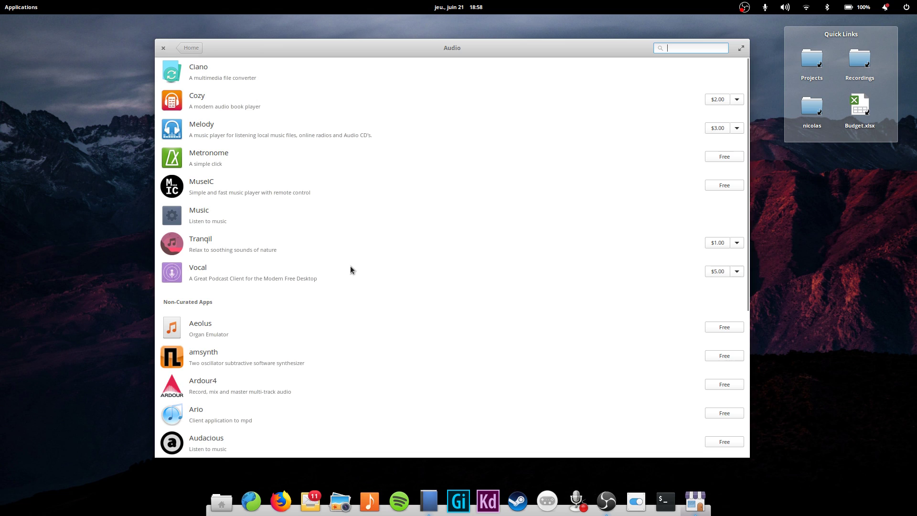
left_click(737, 243)
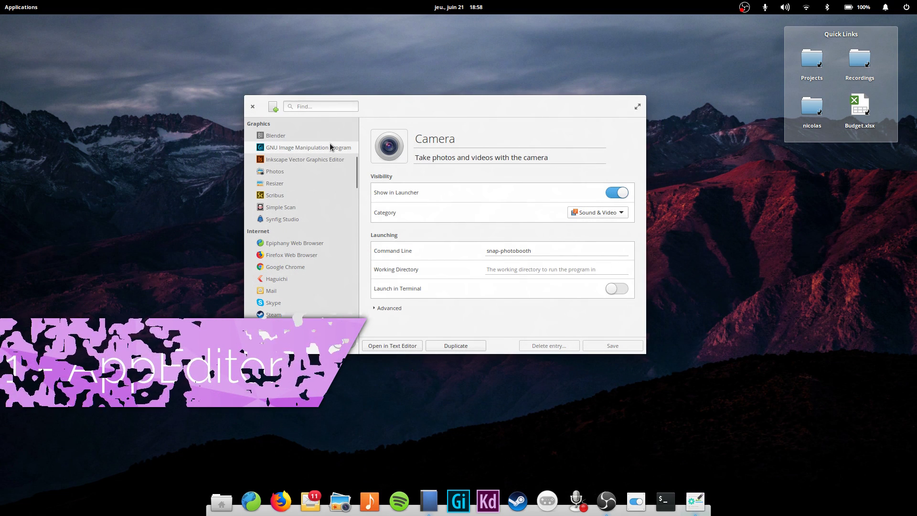
Turn off Show in Launcher for IBus Preferences and KDE System Settings, saving each
left_click(326, 135)
scroll(325, 242, "up", 1)
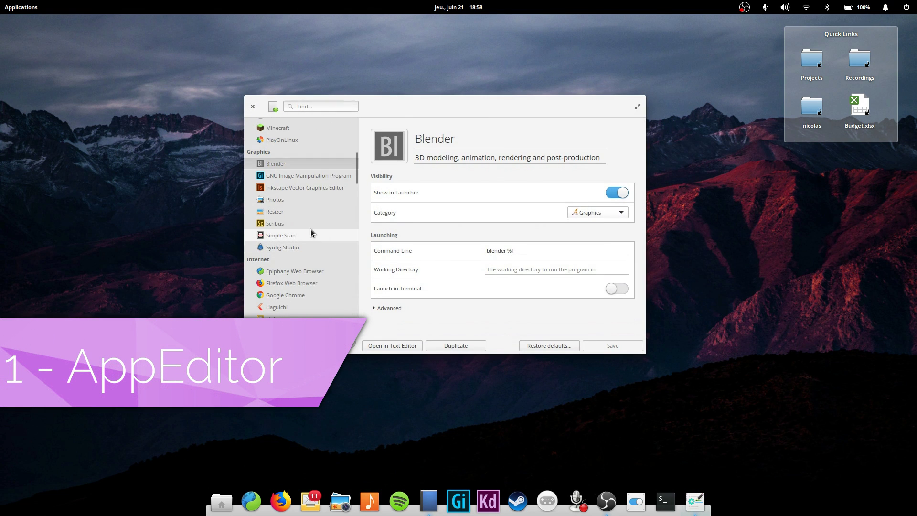
scroll(293, 254, "down", 2)
scroll(302, 254, "down", 8)
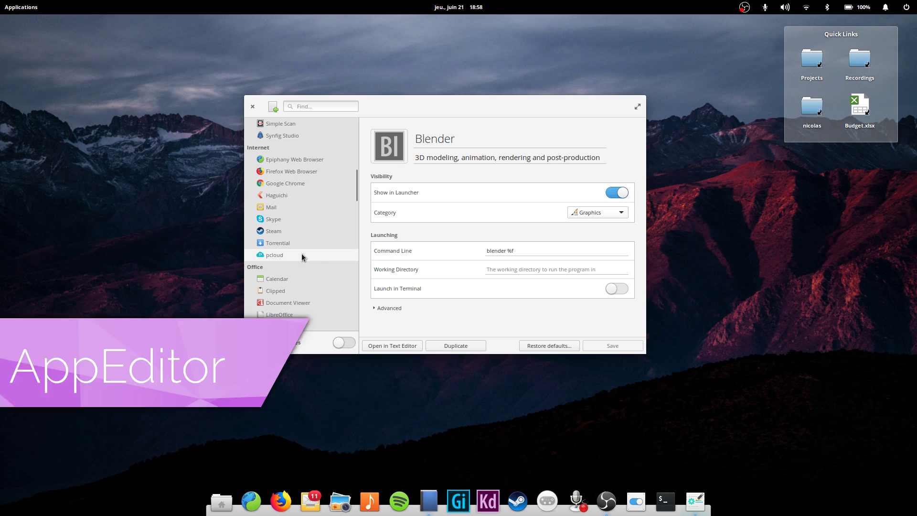
scroll(302, 257, "down", 2)
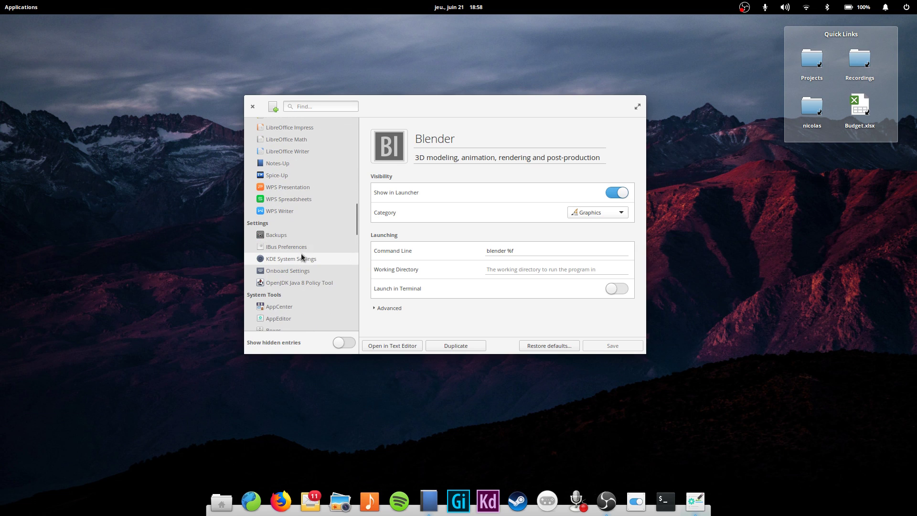
left_click(308, 245)
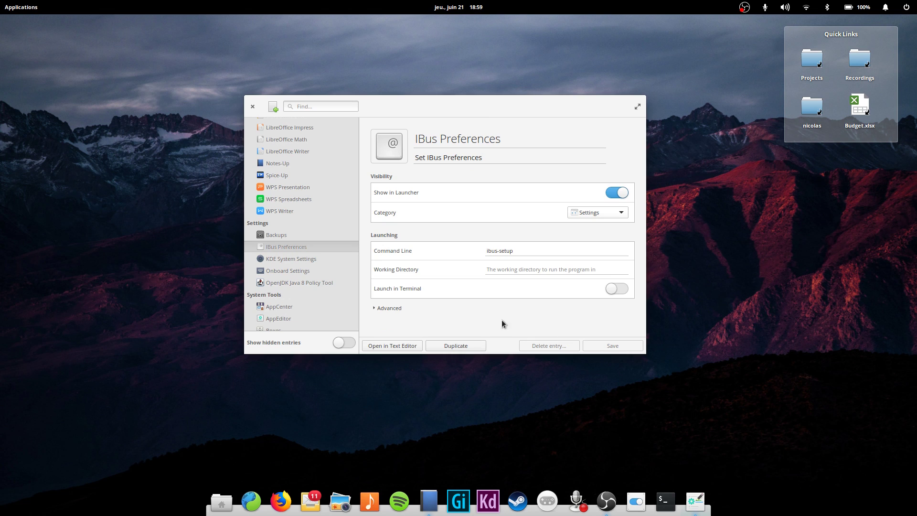
left_click(623, 193)
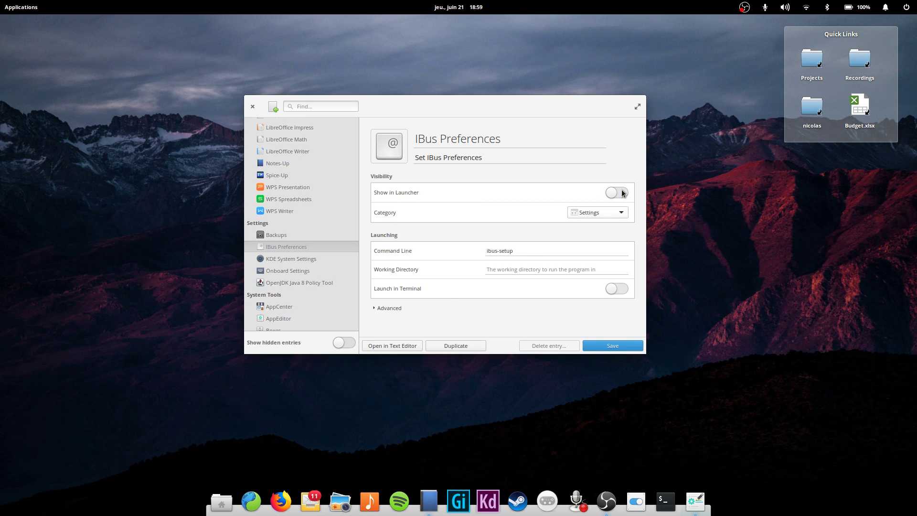
left_click(603, 340)
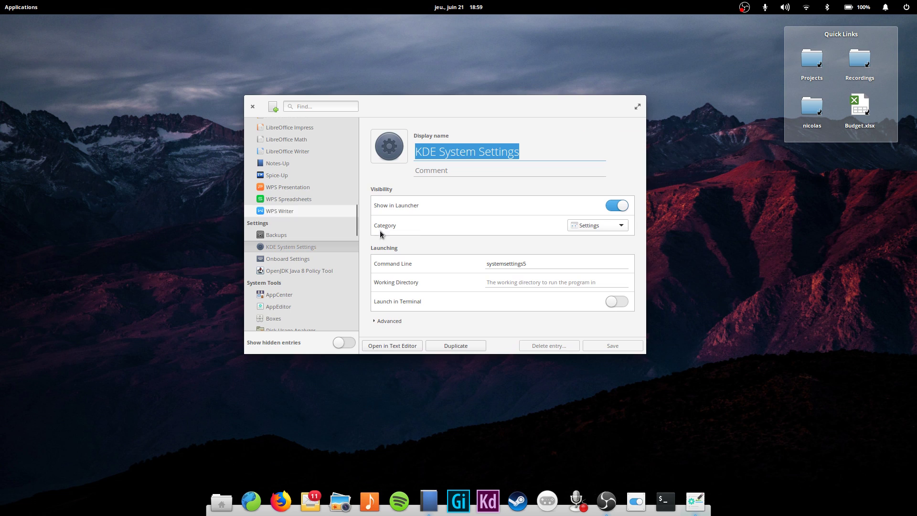
left_click(623, 206)
left_click(617, 348)
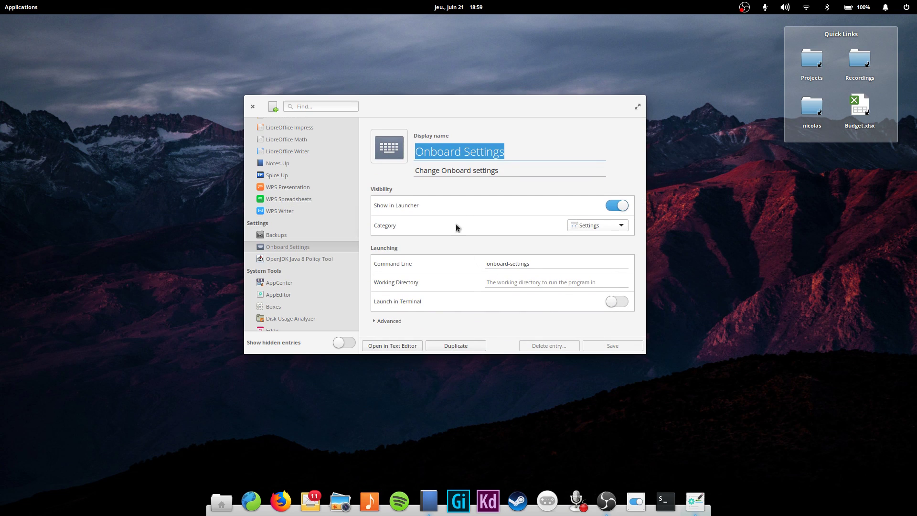
Rename 'OpenJDK Java 8 Policy Tool' to 'OpenJDK Java 8' and save
left_click(510, 151)
left_click(310, 258)
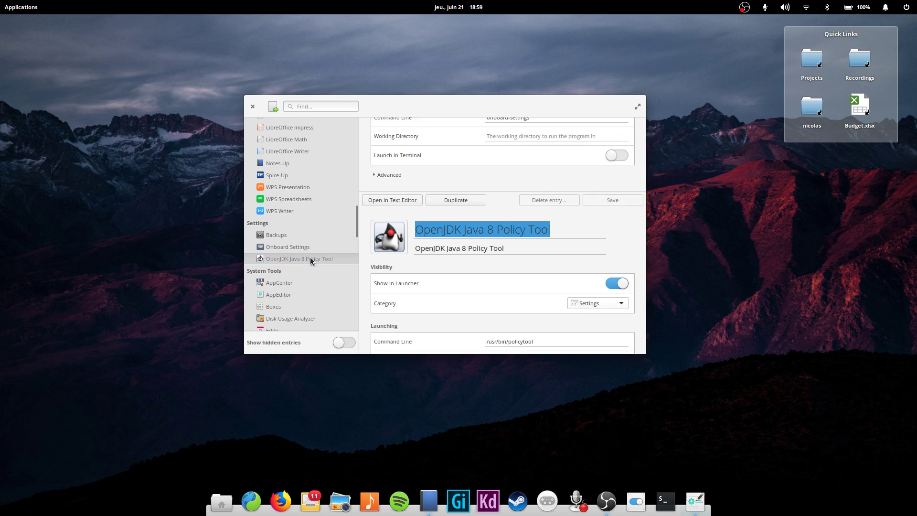
left_click_drag(496, 152, 615, 159)
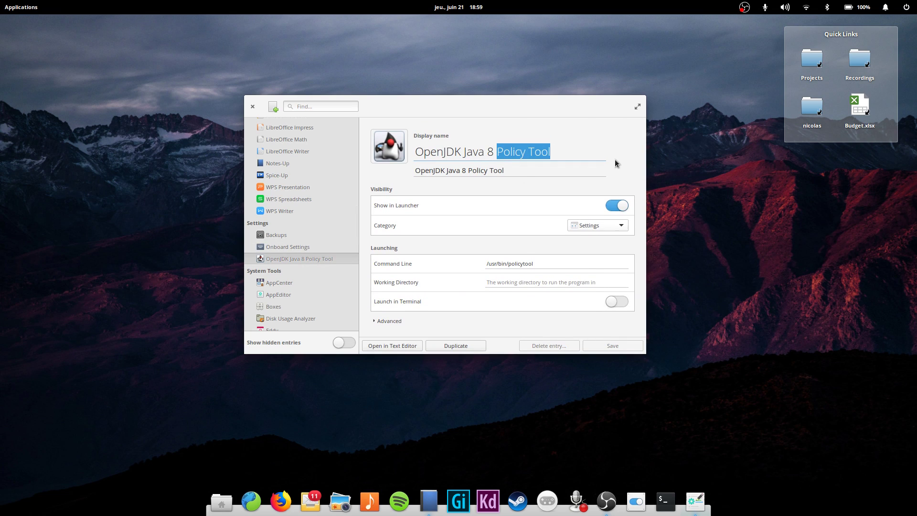
key("BackSpace")
left_click(624, 340)
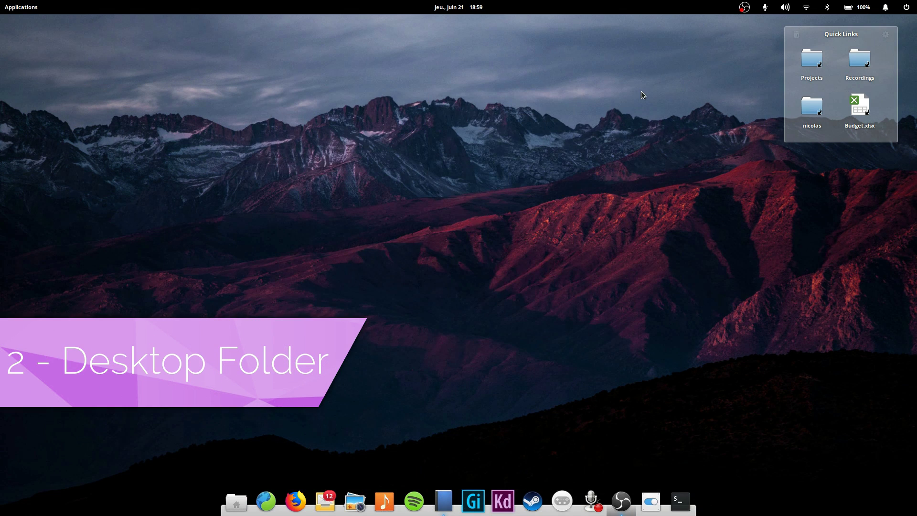
Create a new desktop panel named 'test panel'
right_click(641, 91)
mouse_move(643, 95)
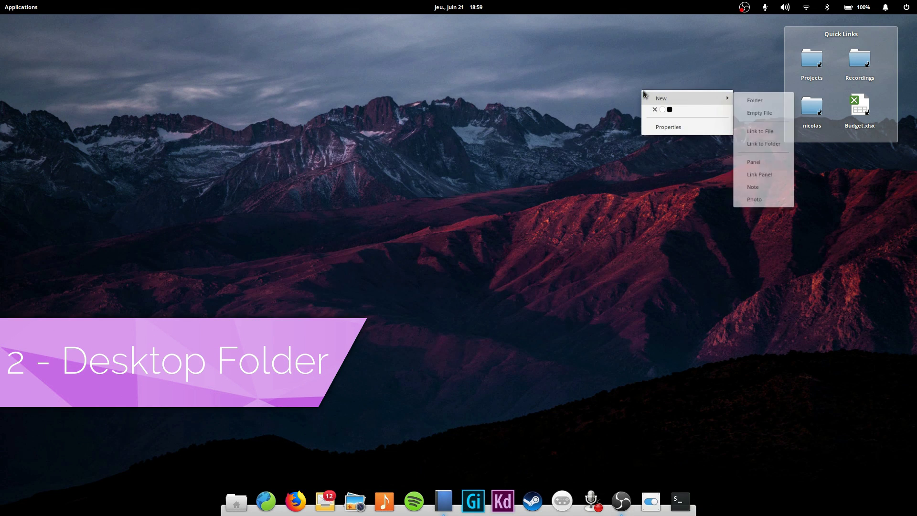
left_click(770, 162)
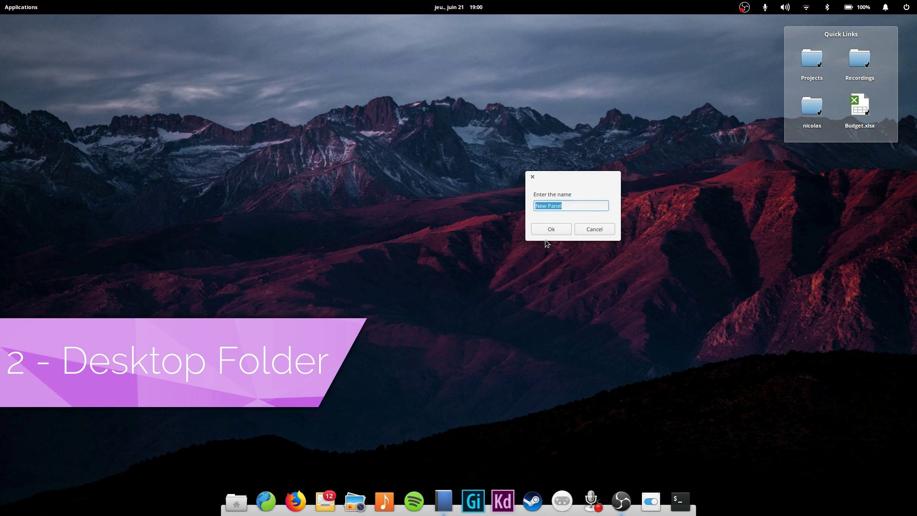
type("test panel")
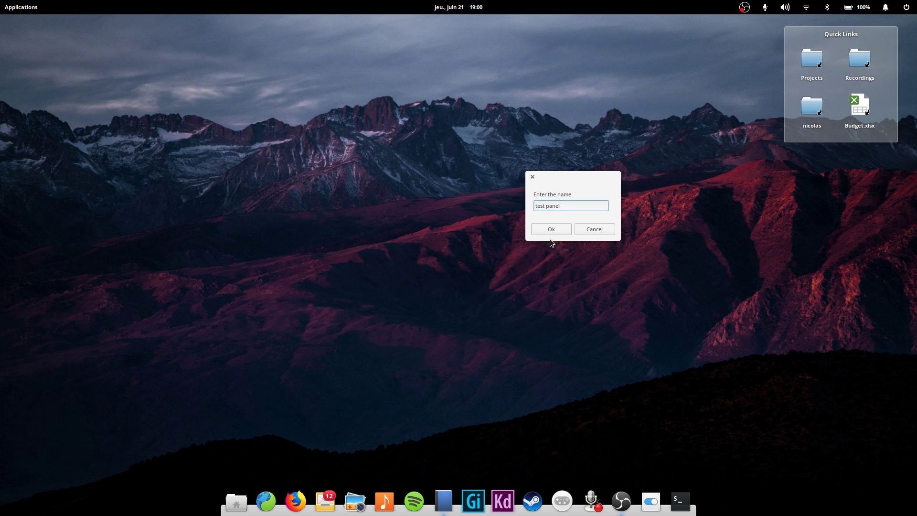
left_click(546, 233)
Add a link to the Videos folder on the test panel
mouse_move(825, 216)
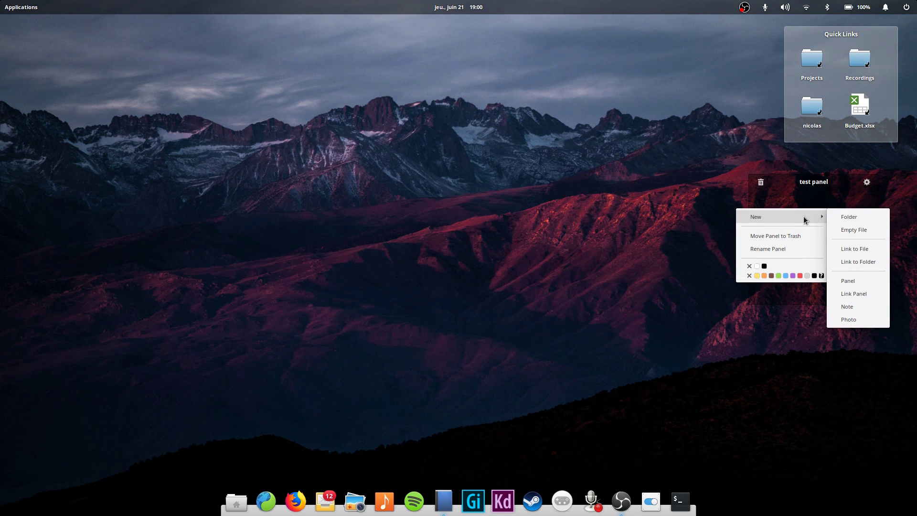
left_click(862, 264)
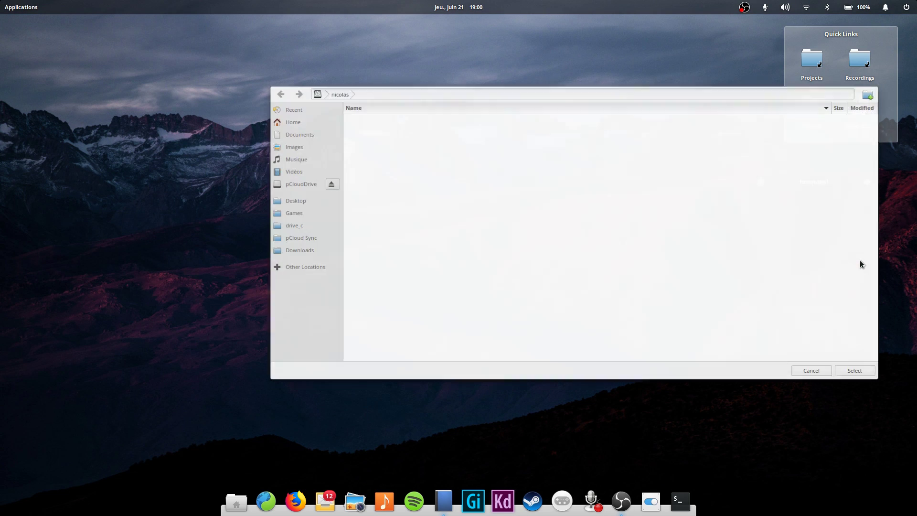
left_click(310, 172)
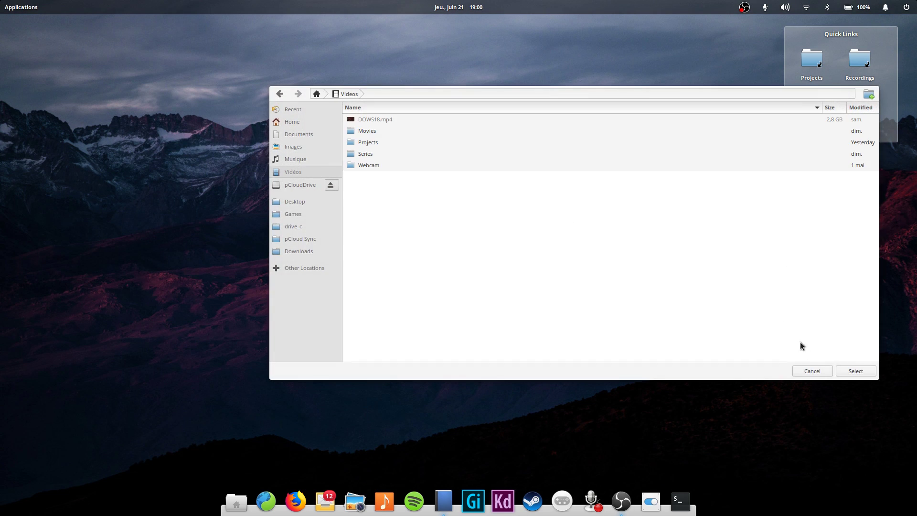
left_click(855, 371)
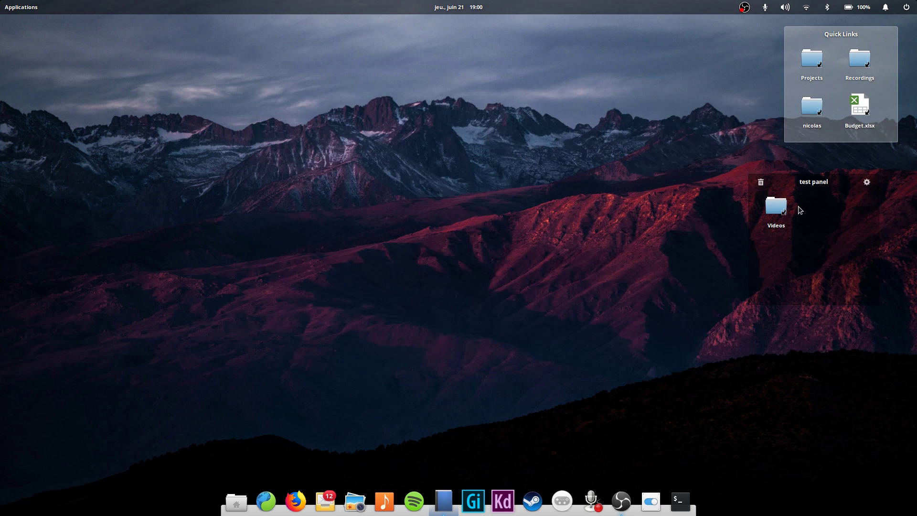
Add a note named 'New Note' to the test panel, then bring up the desktop's options
right_click(817, 208)
mouse_move(847, 216)
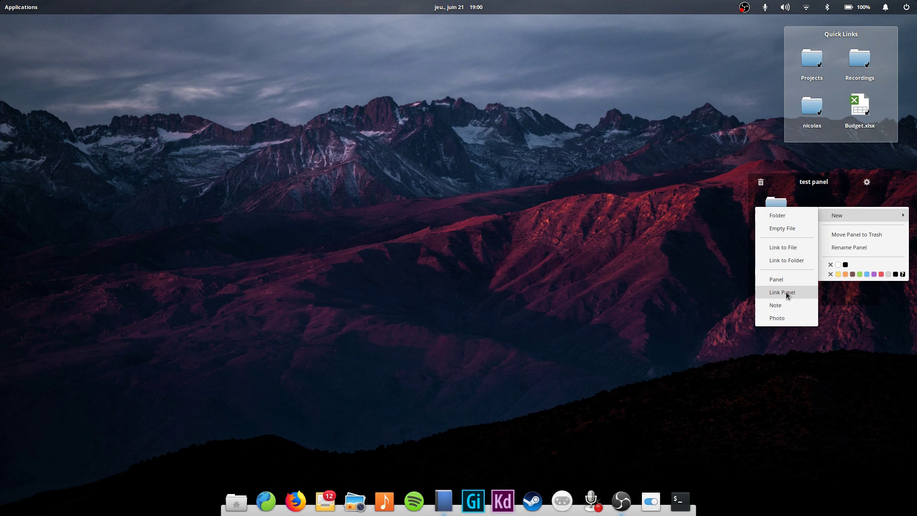
left_click(784, 303)
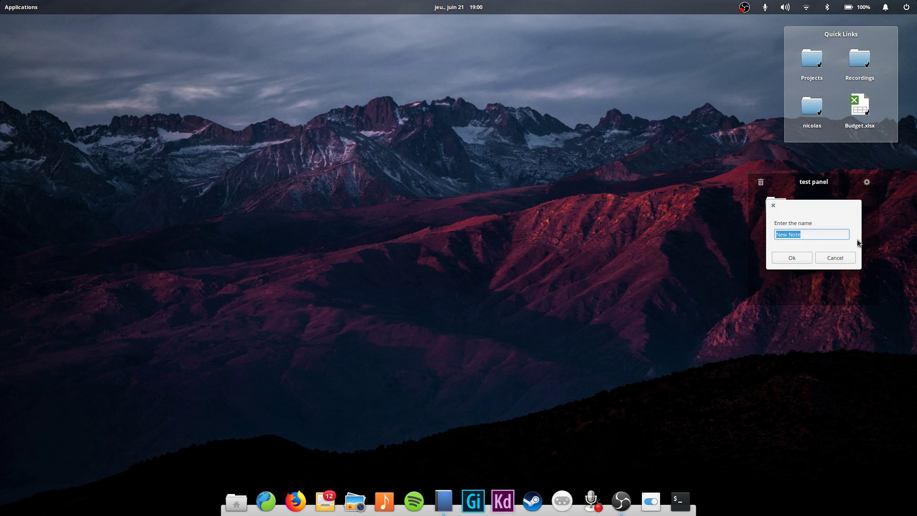
left_click(806, 258)
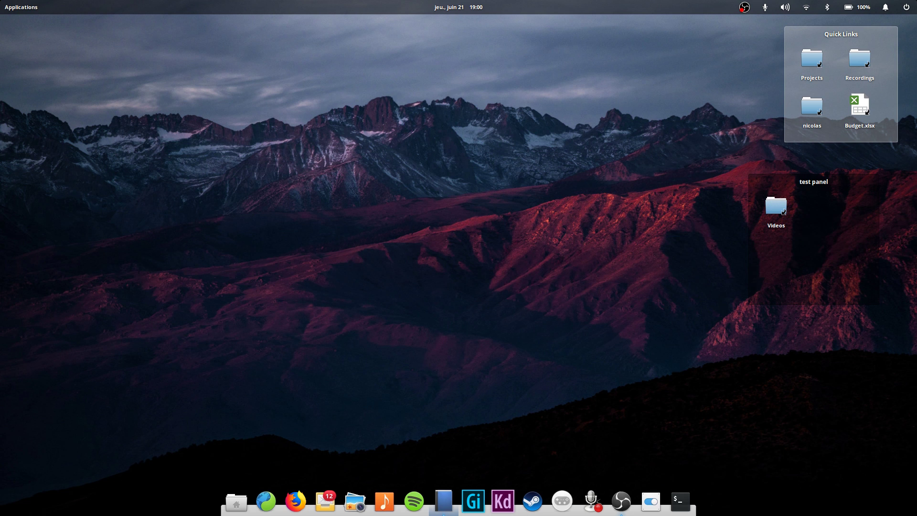
right_click(613, 223)
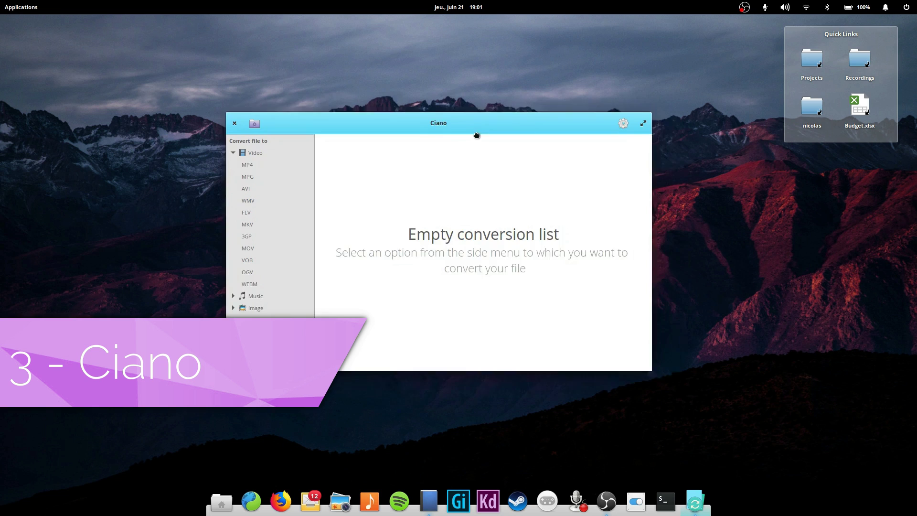
Expand the Music and Image categories and choose FLV as the conversion target
left_click_drag(476, 135, 502, 132)
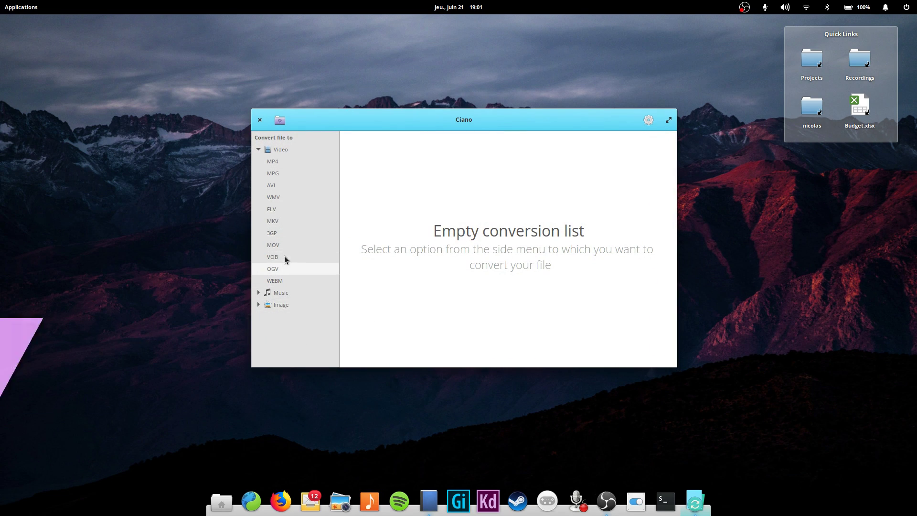
left_click(259, 294)
left_click(259, 360)
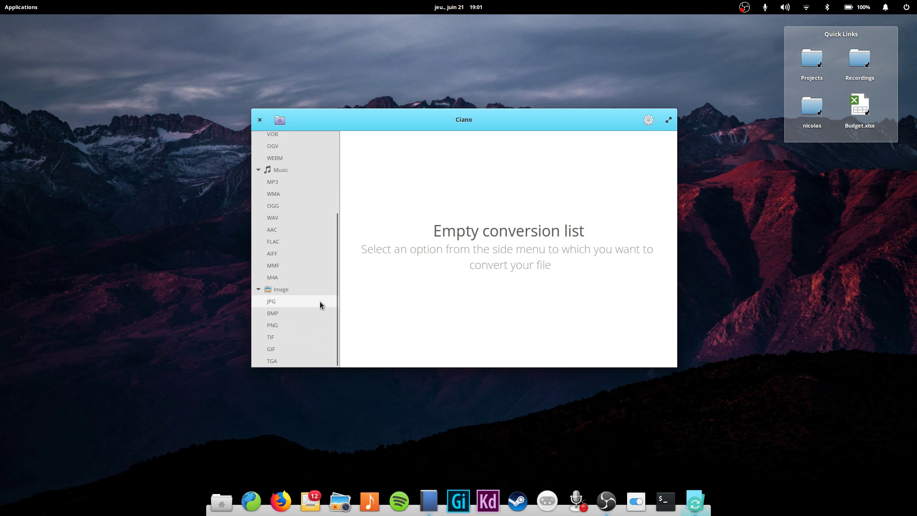
scroll(305, 311, "up", 5)
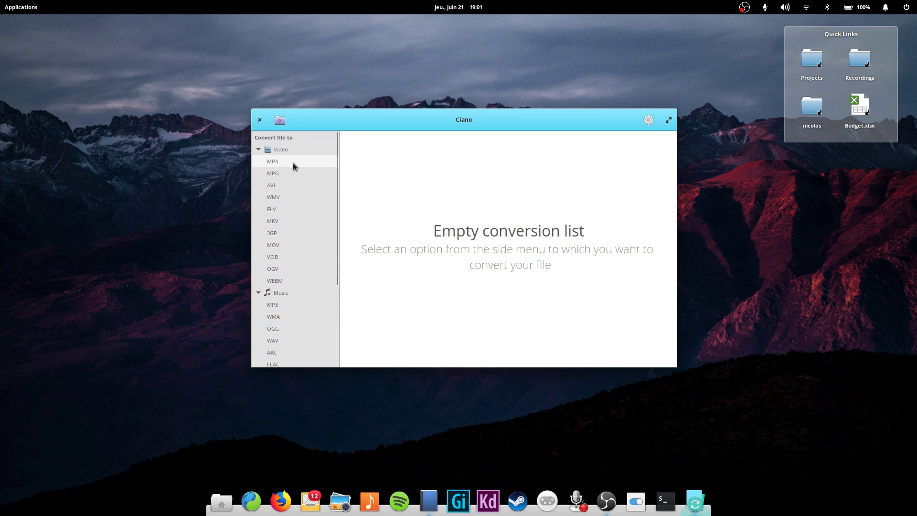
left_click(283, 212)
Add DOWS18.mp4 from Videos, start the FLV conversion, and open Preferences
left_click(326, 316)
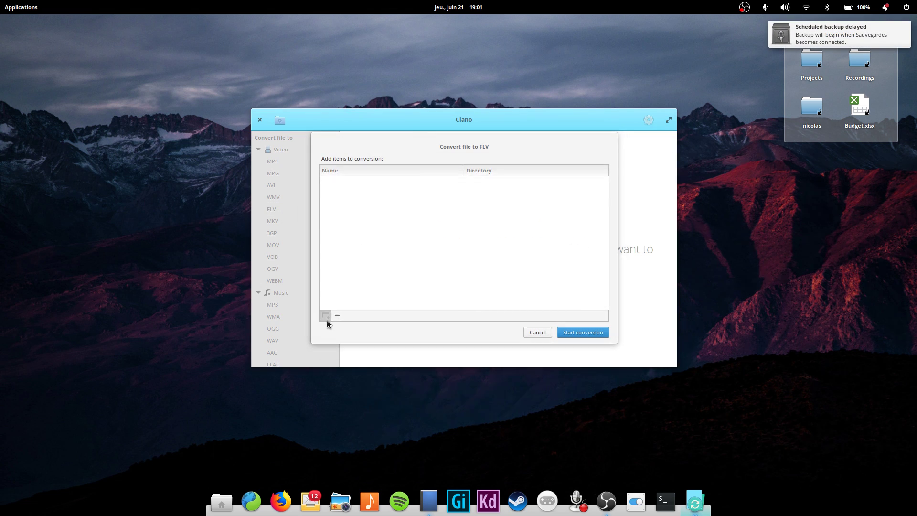
left_click(331, 251)
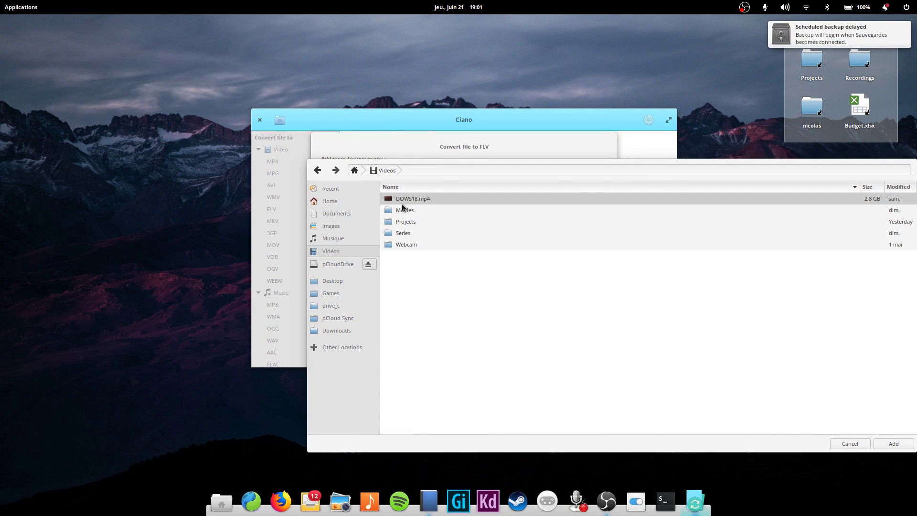
double_click(403, 200)
left_click(581, 333)
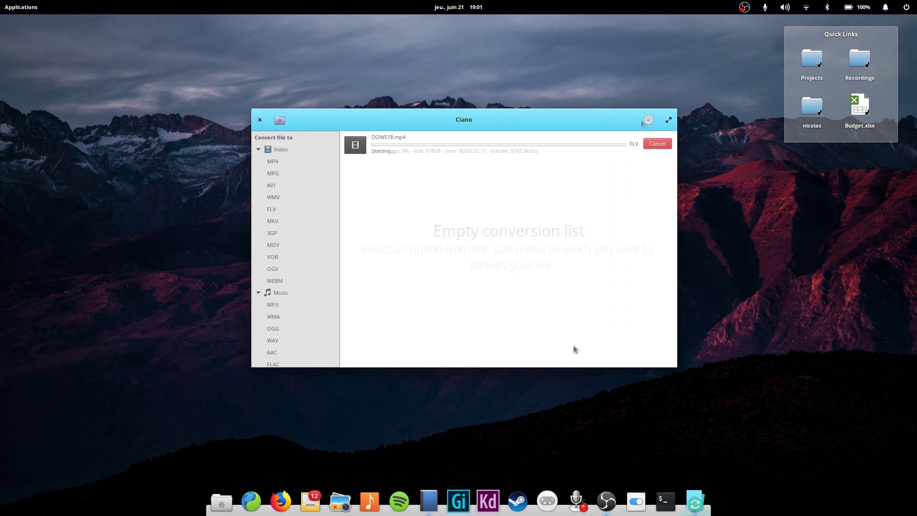
left_click(648, 120)
left_click(669, 137)
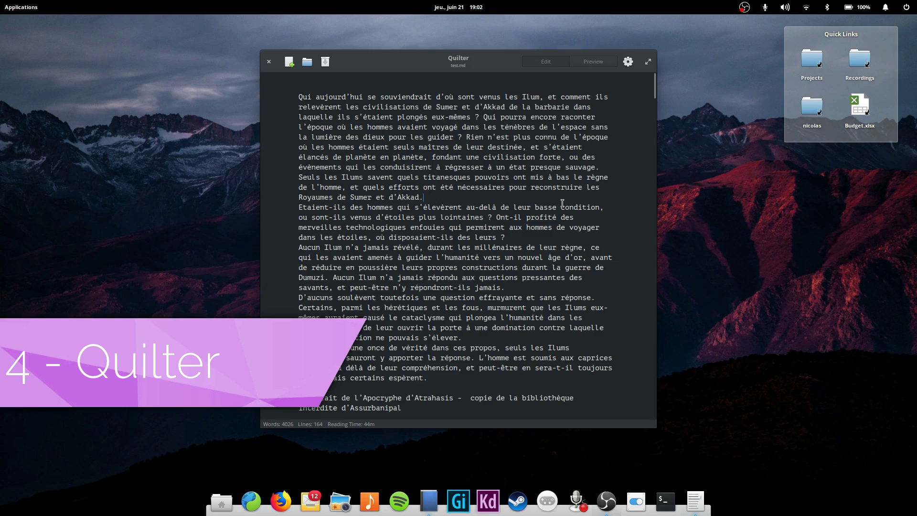
Look over the rendered preview of test.md, then return to editing
scroll(364, 260, "down", 5)
left_click(590, 61)
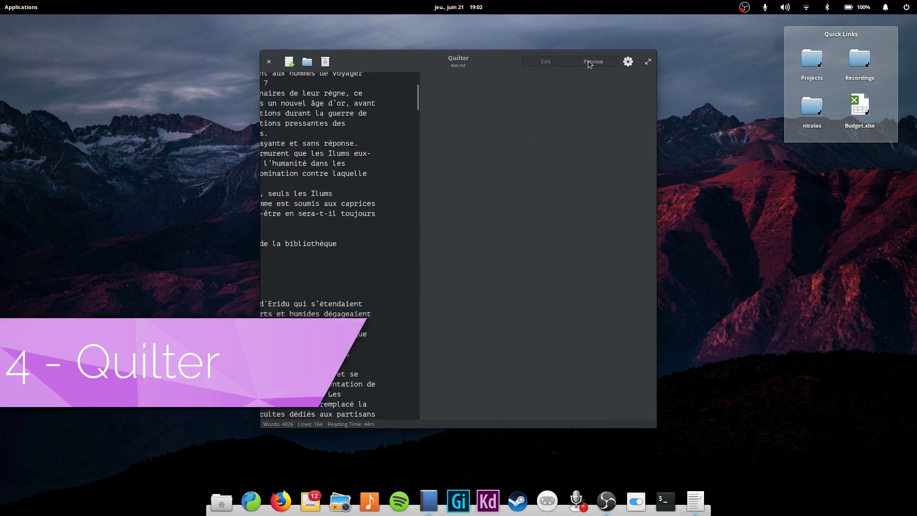
scroll(548, 220, "down", 5)
scroll(548, 220, "down", 4)
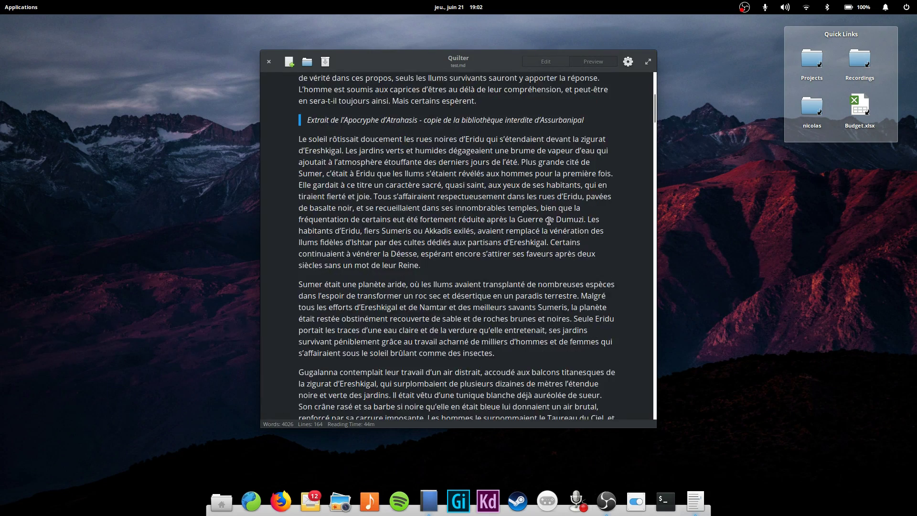
scroll(559, 177, "up", 4)
left_click(551, 61)
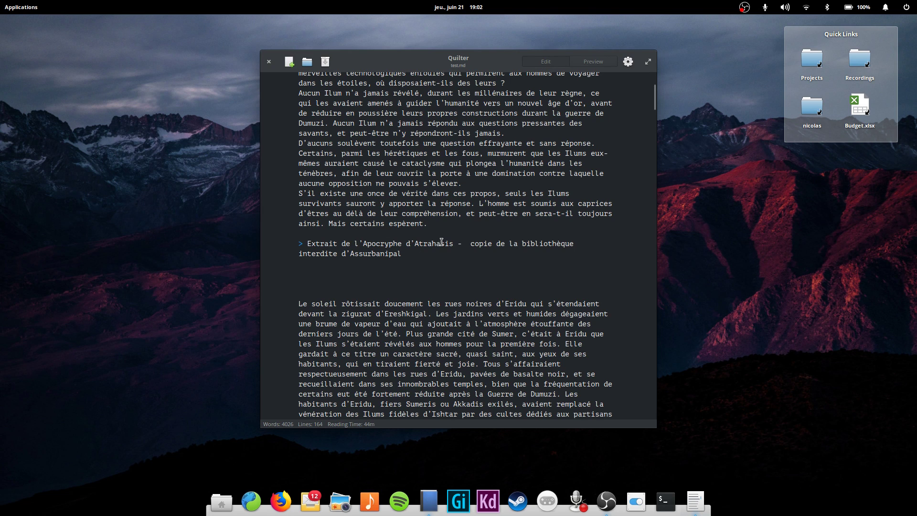
Turn Dark Mode off, enable Focus Mode, add a paragraph below the quote, and preview it
left_click(629, 63)
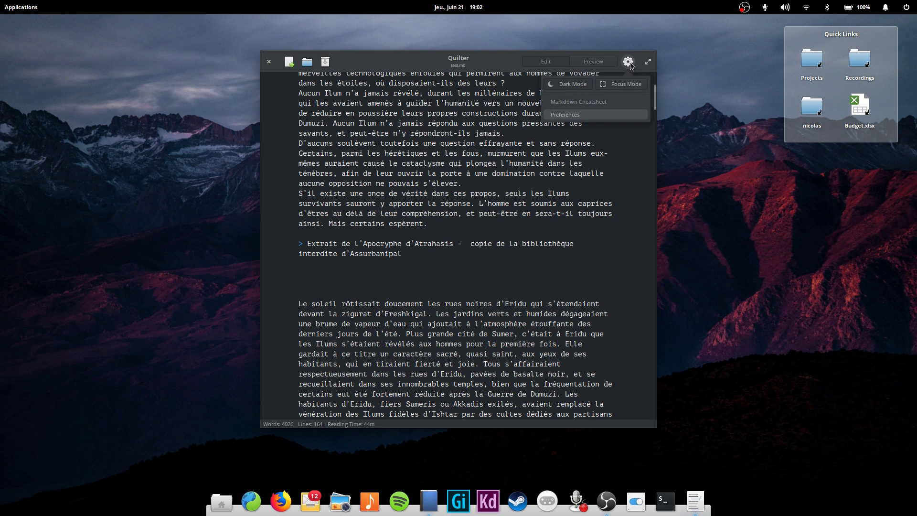
left_click(577, 84)
left_click(588, 83)
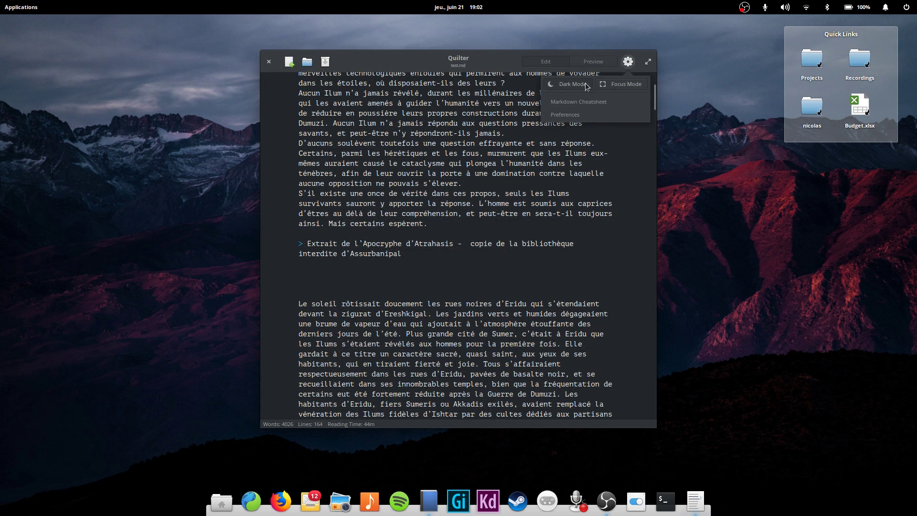
left_click(585, 82)
left_click(628, 84)
left_click(426, 308)
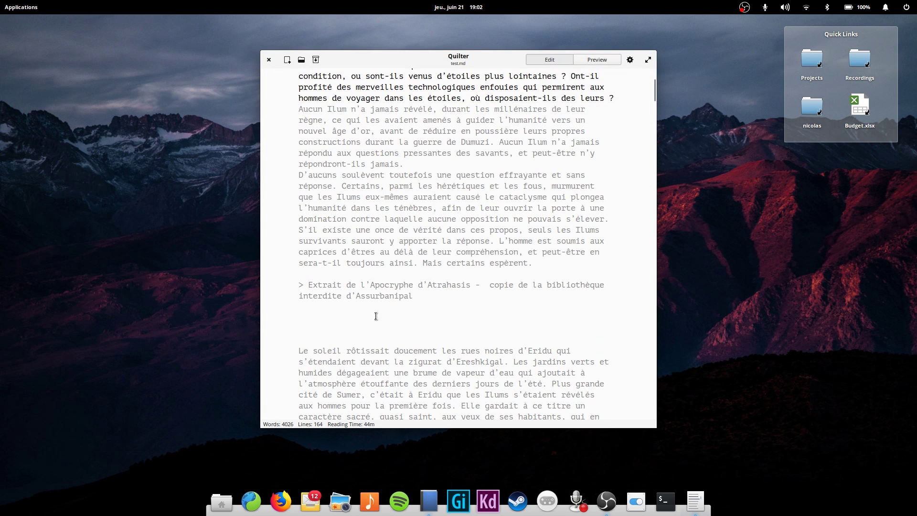
left_click(394, 315)
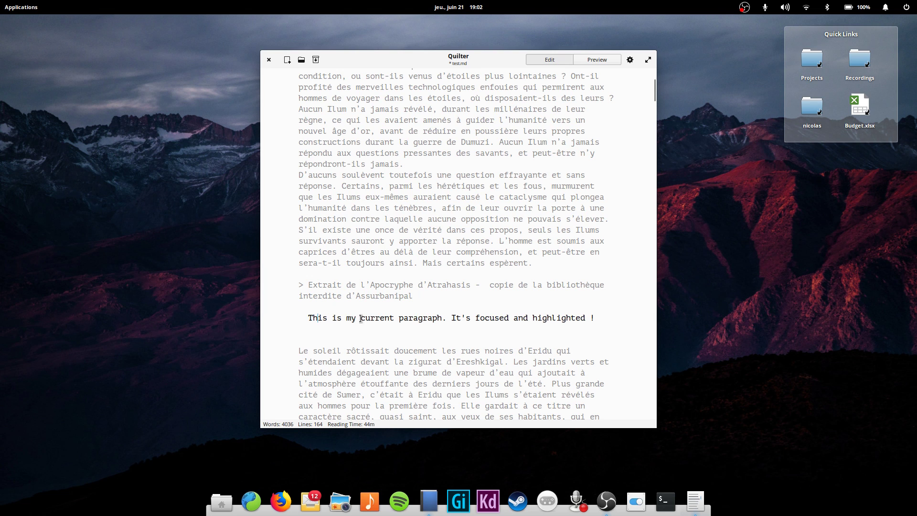
left_click(600, 62)
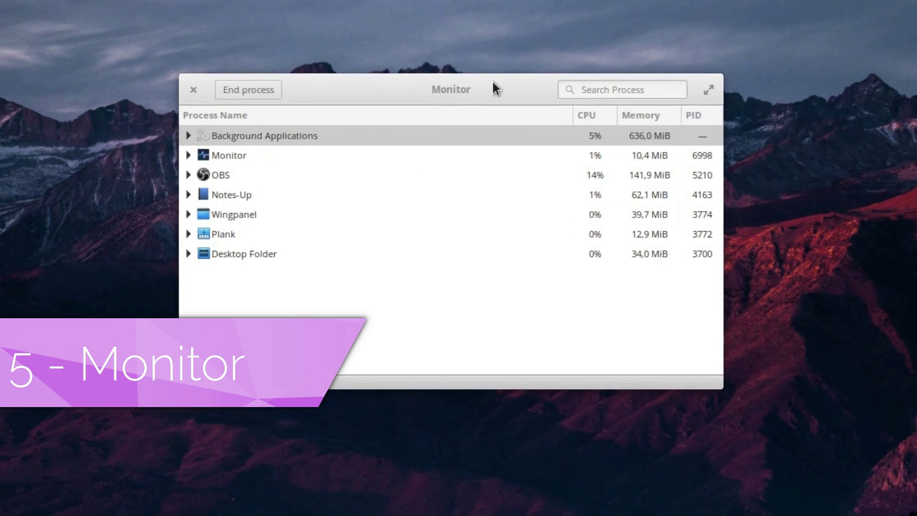
Select the Monitor process and expand, then collapse, Background Applications
left_click(485, 110)
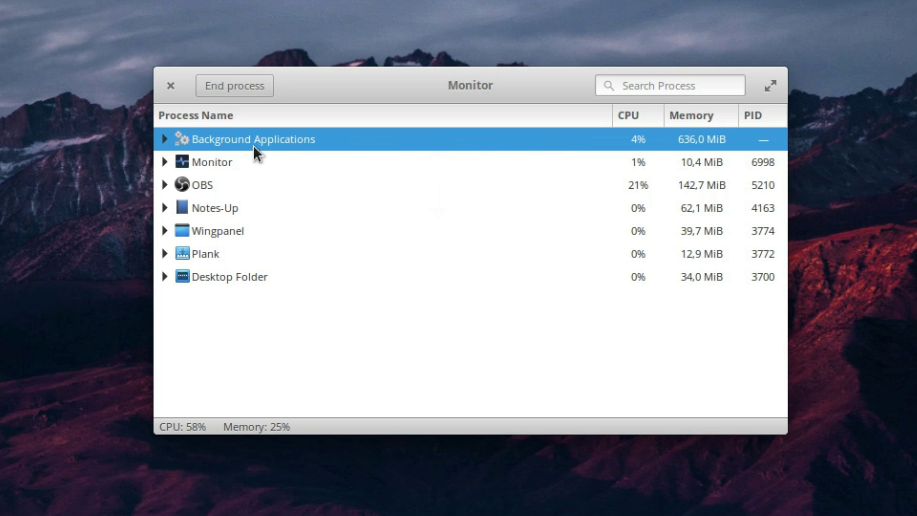
left_click(205, 162)
left_click(164, 139)
left_click(161, 137)
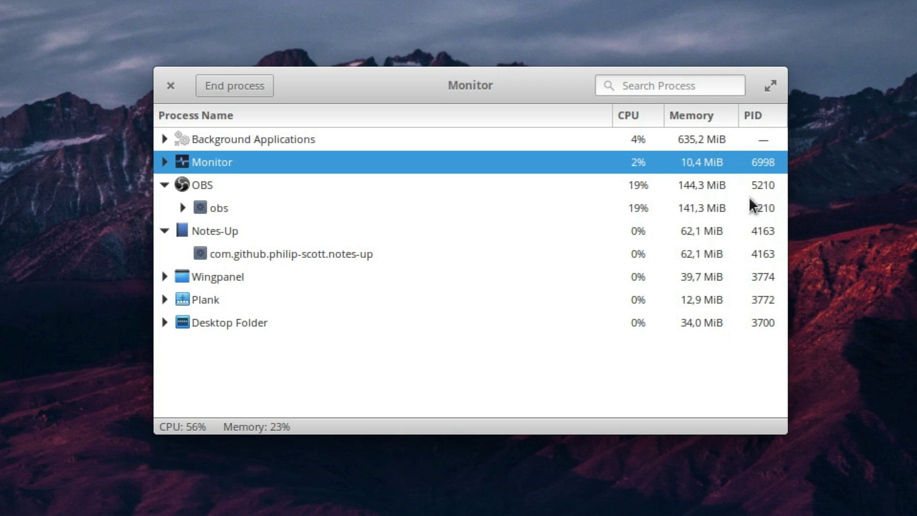
Filter the process list for 'Notes' and reposition the Resizer window
left_click(689, 87)
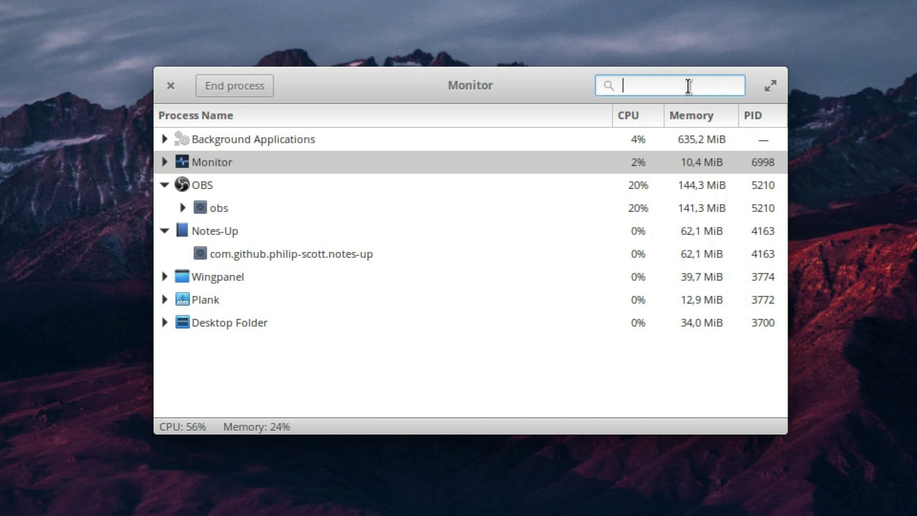
type("Notes")
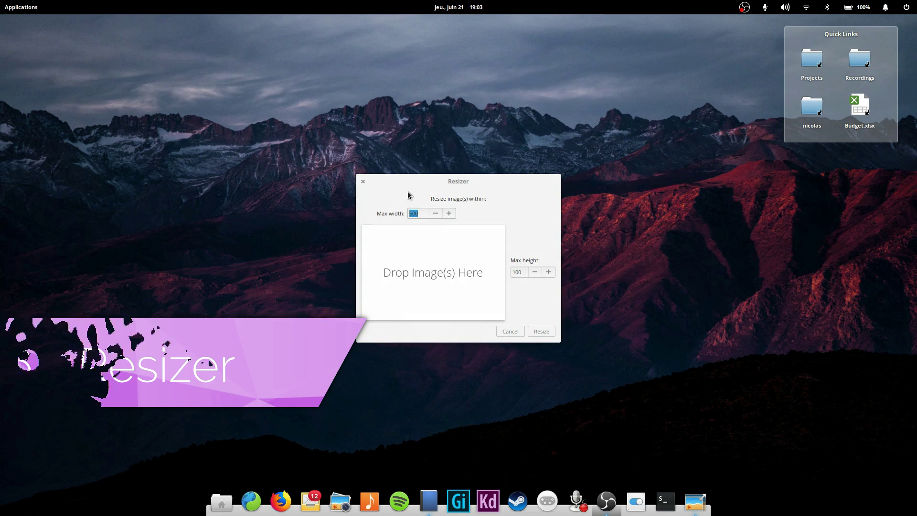
mouse_move(471, 178)
left_mouse_down()
mouse_move(428, 175)
mouse_move(468, 169)
left_mouse_up()
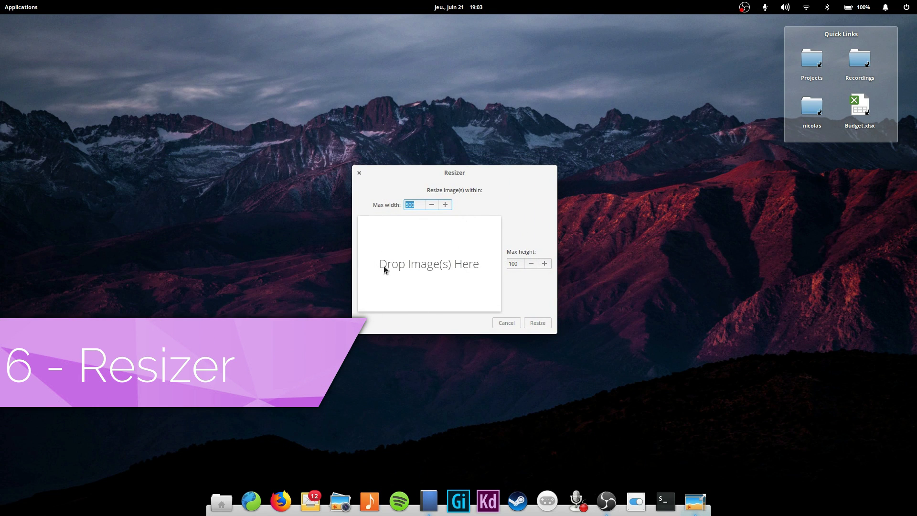
In Files, find win.png among the Pictures screenshots and choose Resize image
left_click(231, 501)
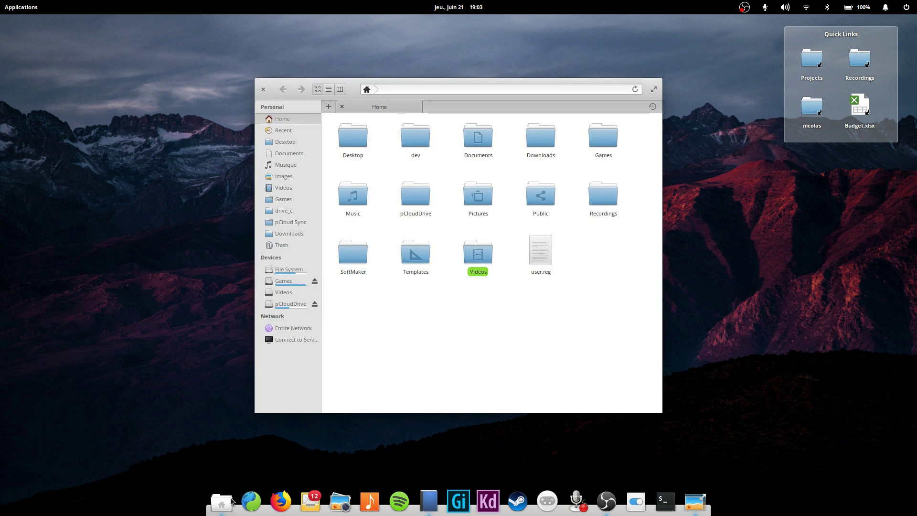
left_click(292, 177)
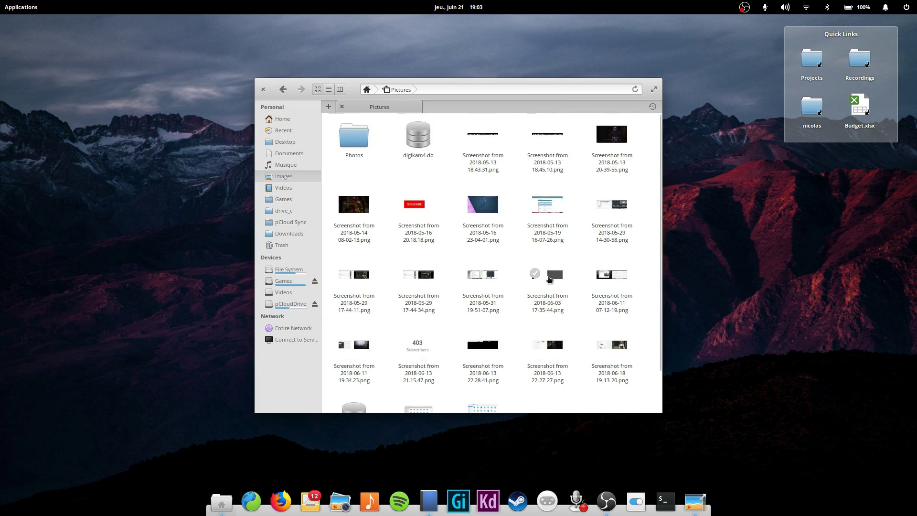
scroll(549, 279, "down", 3)
right_click(414, 374)
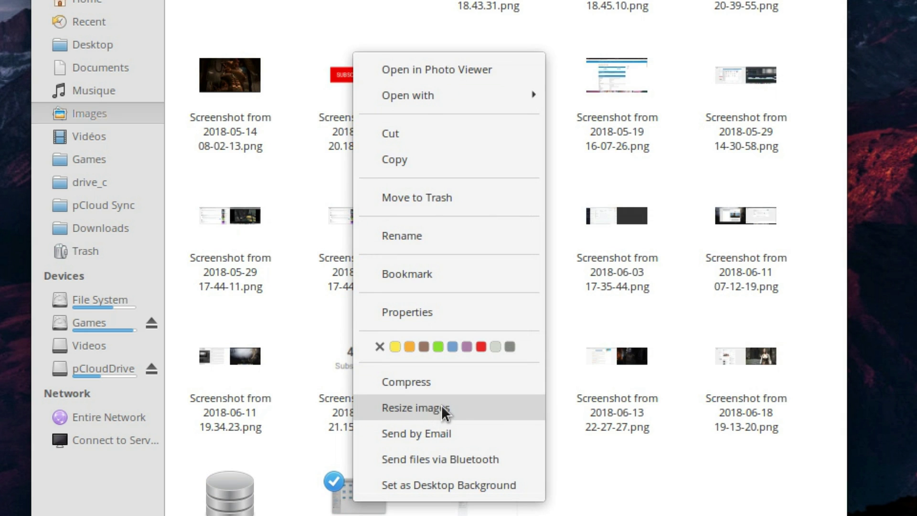
left_click(442, 408)
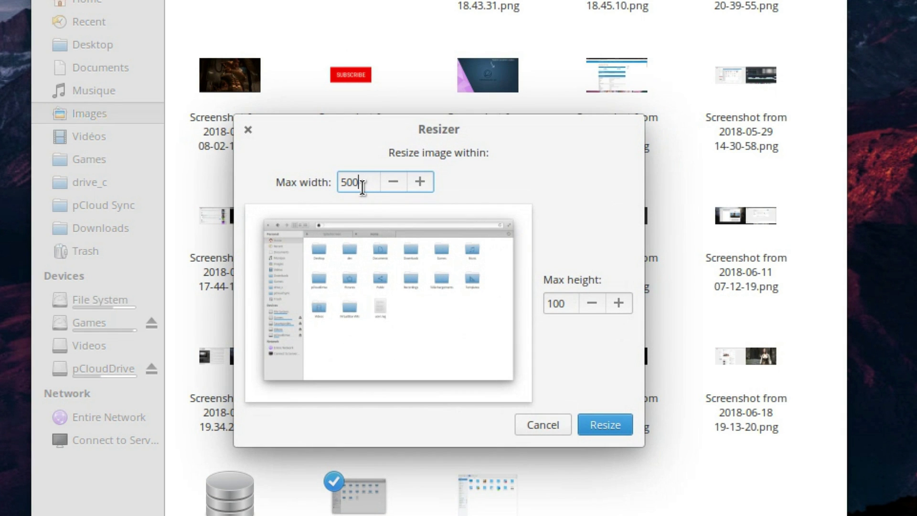
Set Max width to 120, create the resized copy, and open win-120x100.png
key("BackSpace")
key("BackSpace")
key("BackSpace")
type("120")
left_click(567, 300)
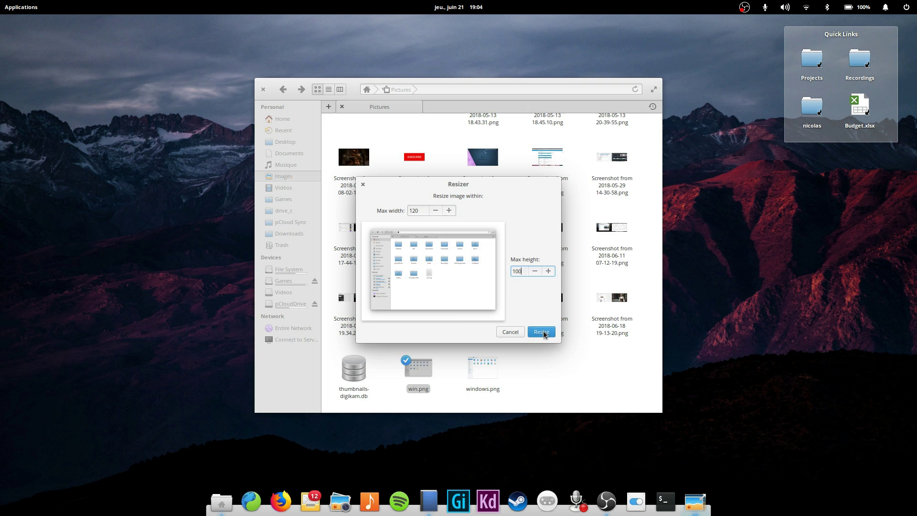
left_click(542, 331)
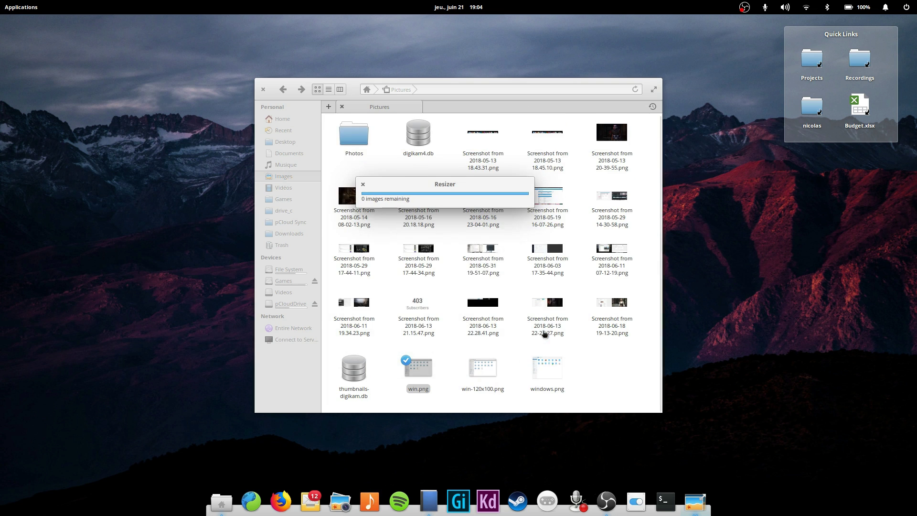
double_click(487, 373)
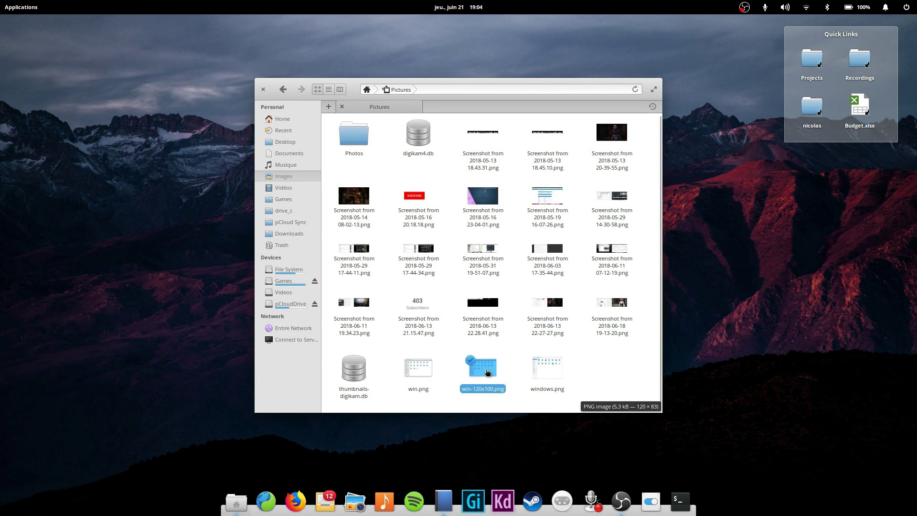
key("ctrl")
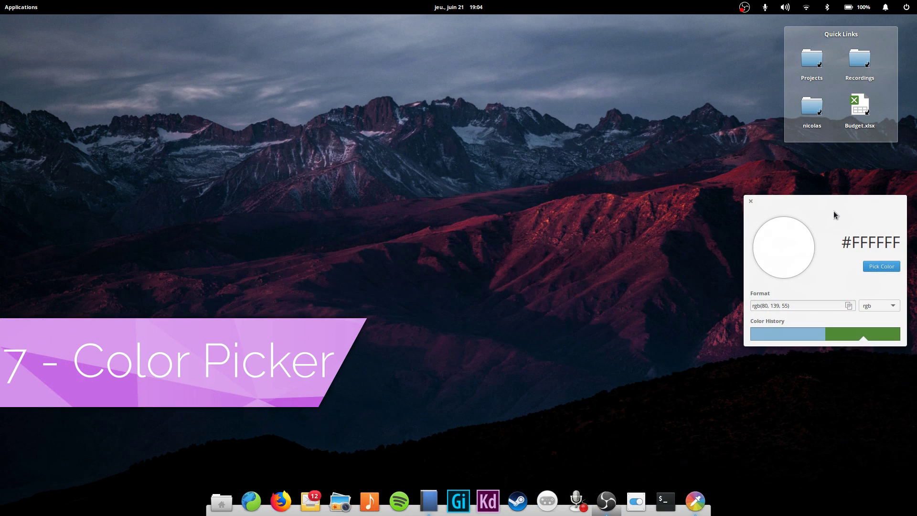
Sample red #FF0000 from the top bar with Pick Color
left_click_drag(535, 159, 534, 56)
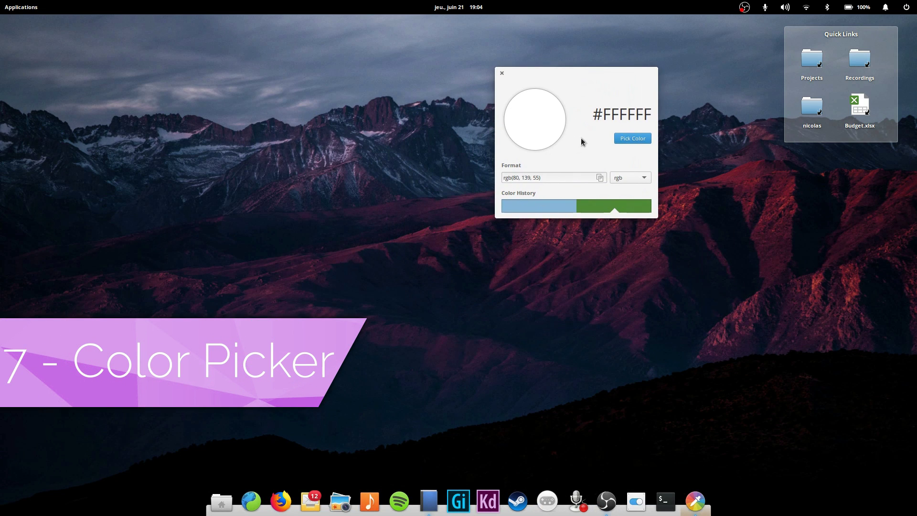
left_click(634, 139)
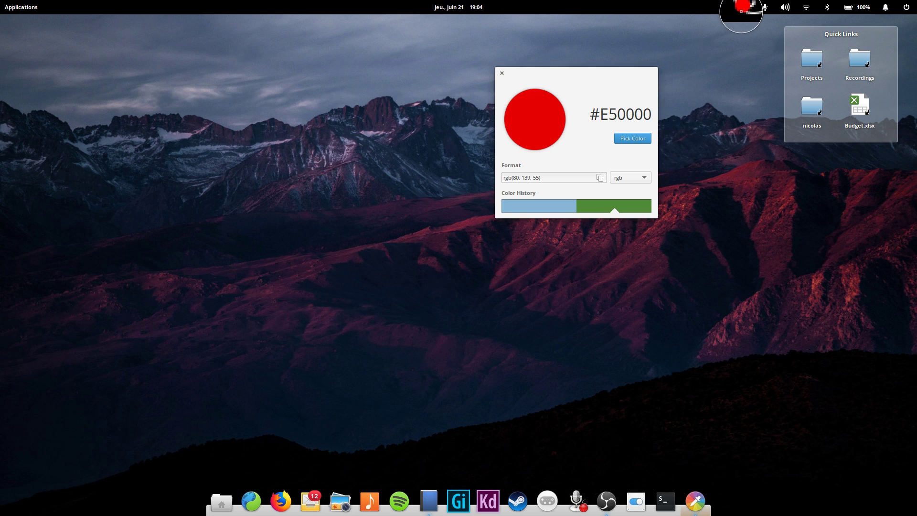
left_click(741, 9)
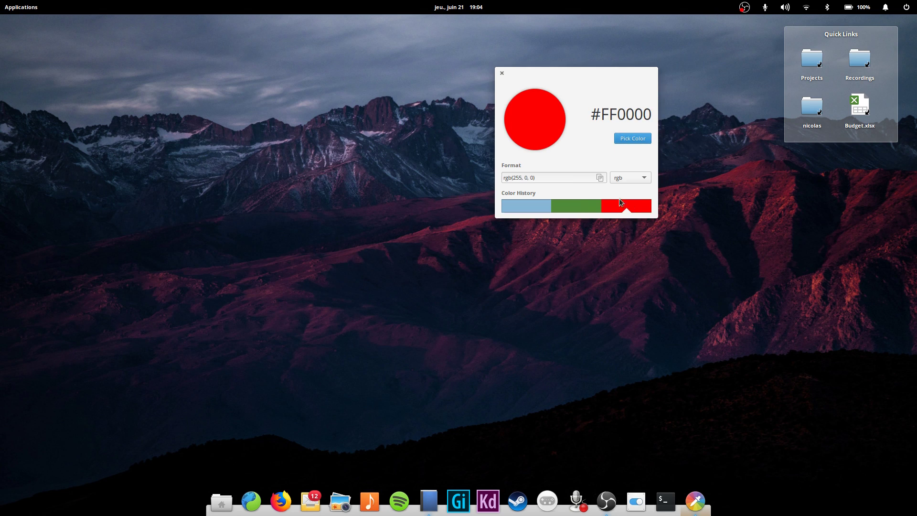
Cycle through the green and blue history swatches back to red, then open the format list
left_click(576, 205)
left_click(542, 206)
left_click(576, 206)
left_click(623, 207)
left_click(643, 180)
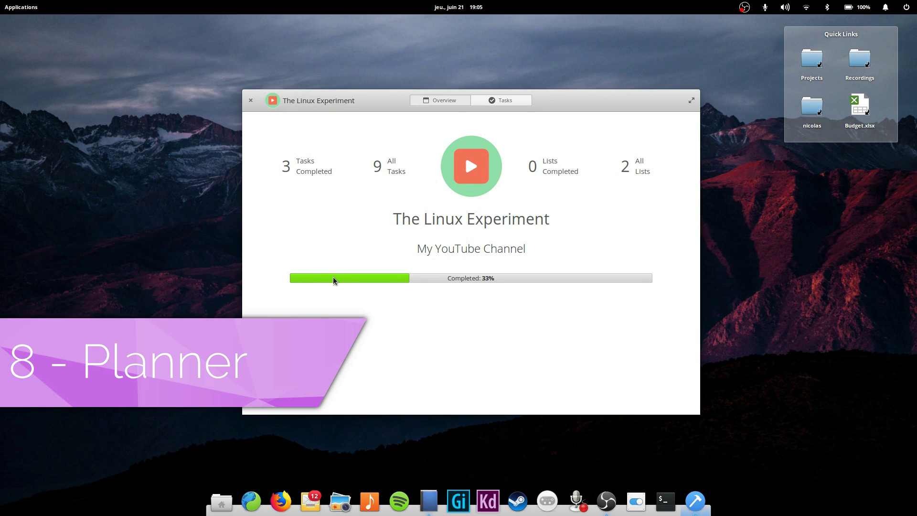
Start a new project, cycle through its icons, then abandon it and go back
left_click(317, 100)
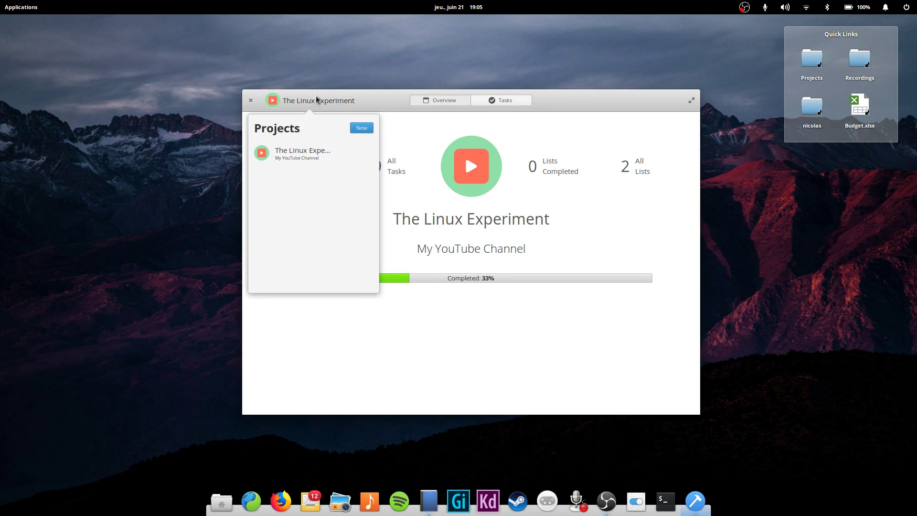
left_click(362, 129)
left_click(355, 161)
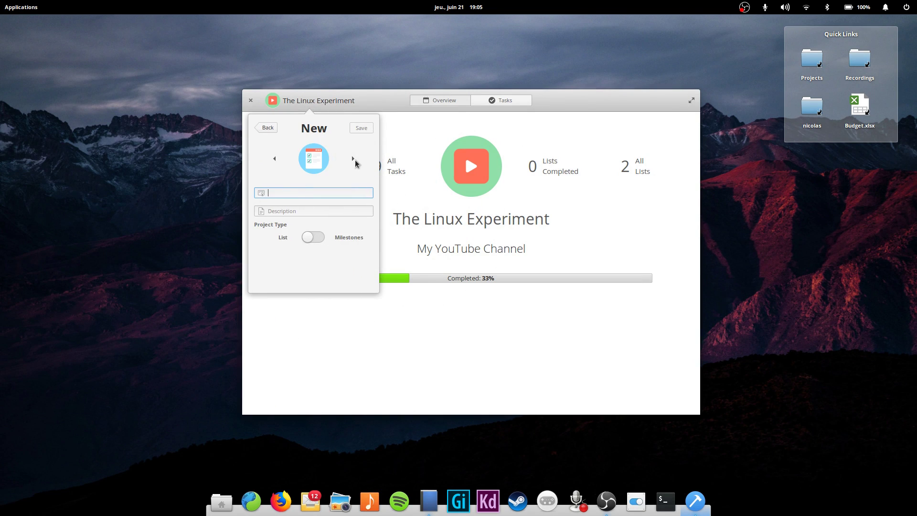
left_click(355, 163)
left_click(355, 163)
left_click(355, 164)
left_click(269, 128)
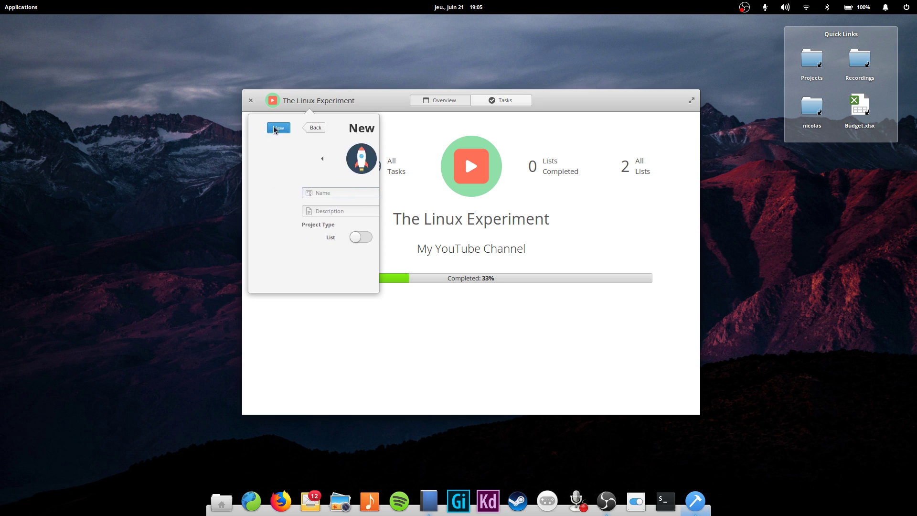
In The Linux Experiment's Tasks, view the Videos and ToDo lists and Videos' completed tasks
left_click(308, 155)
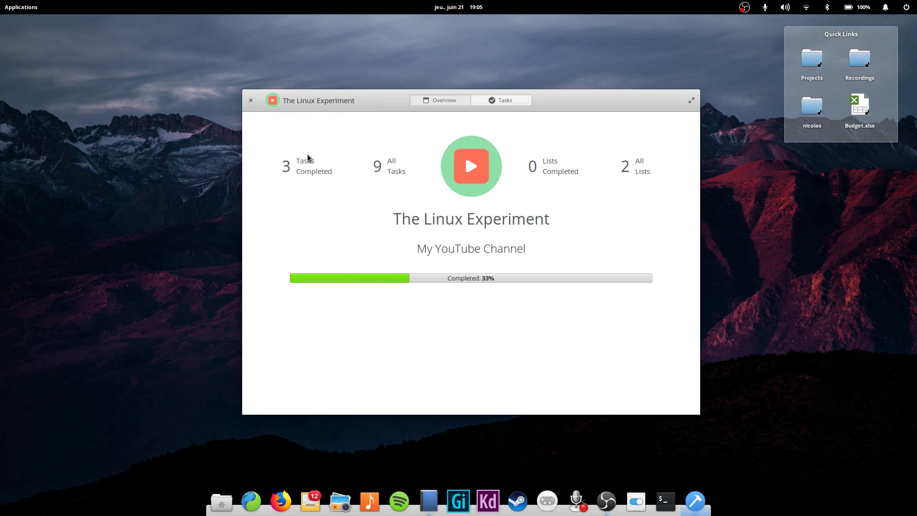
left_click(503, 103)
left_click(299, 179)
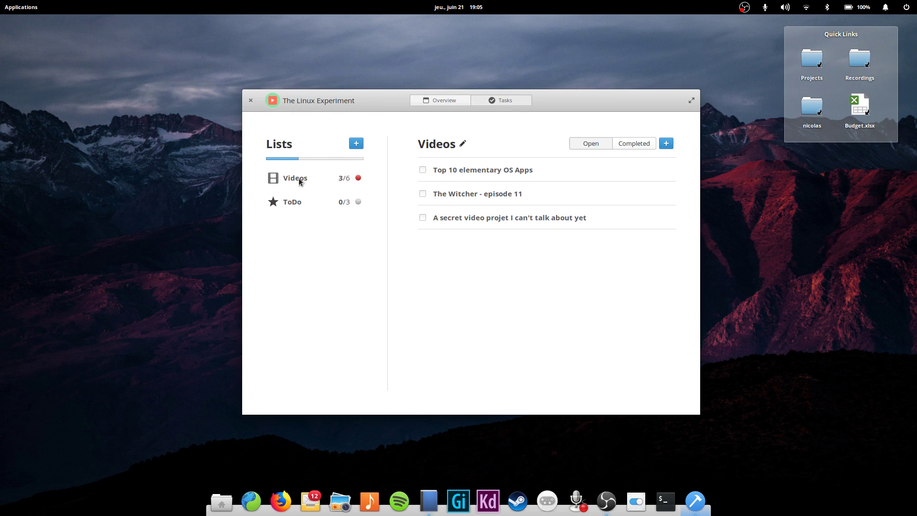
left_click(289, 201)
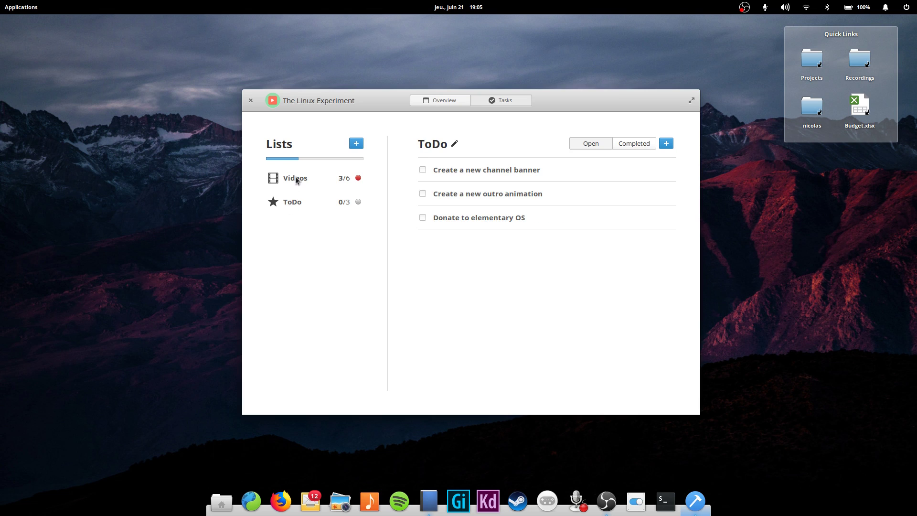
left_click(296, 180)
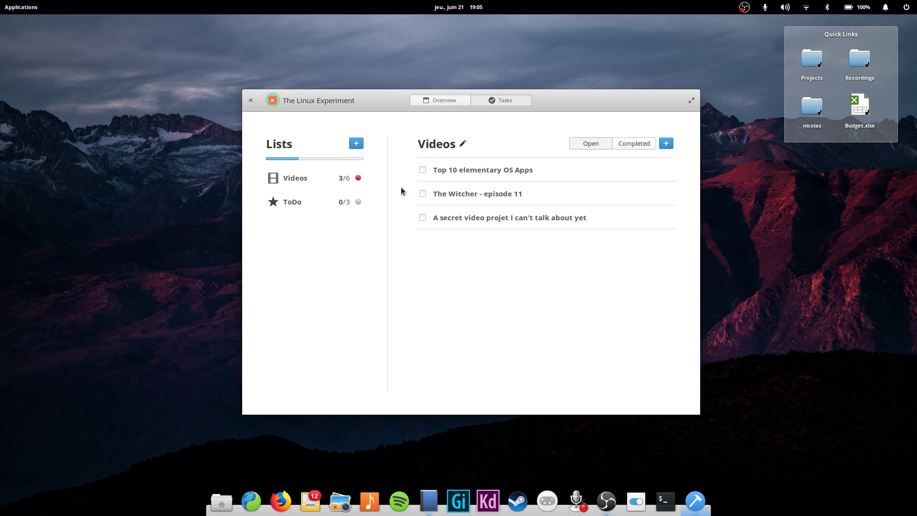
left_click(635, 144)
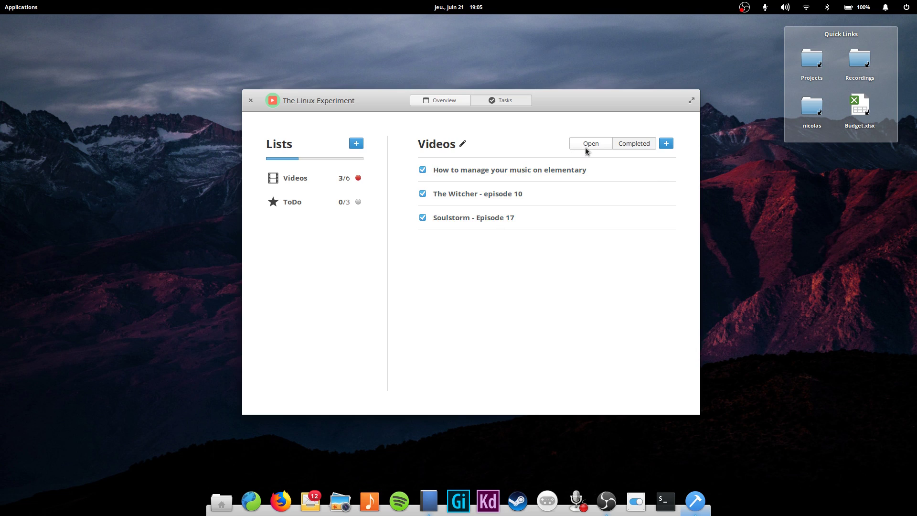
left_click(591, 176)
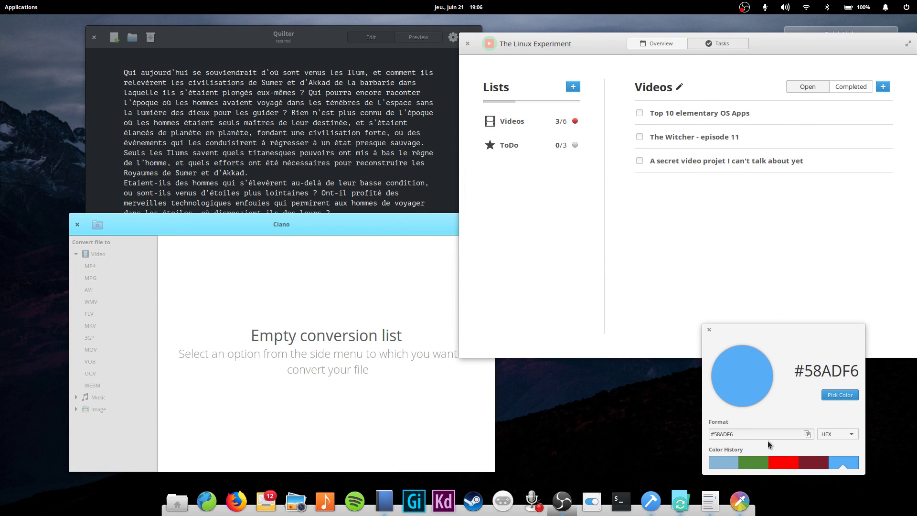
Open and close the Applications menu, then show Planner's Overview: 9 tasks, 33% completed
left_click(22, 8)
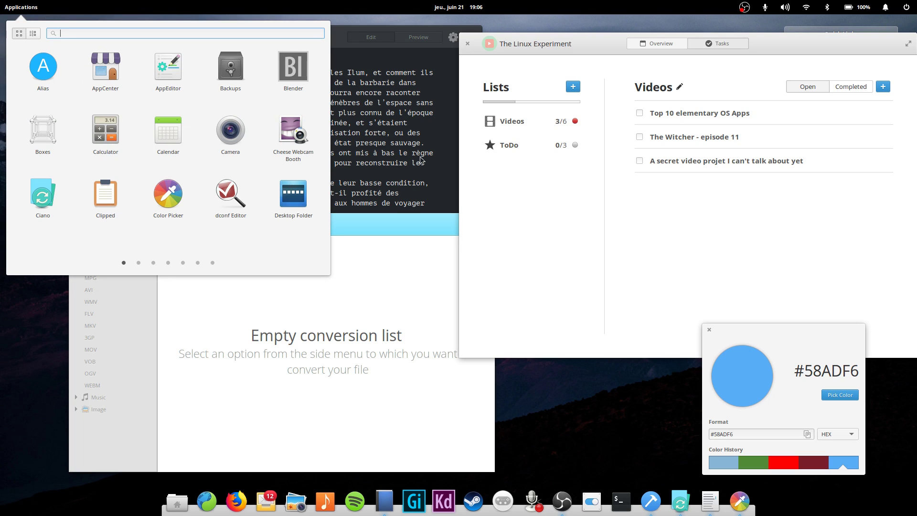
left_click(562, 231)
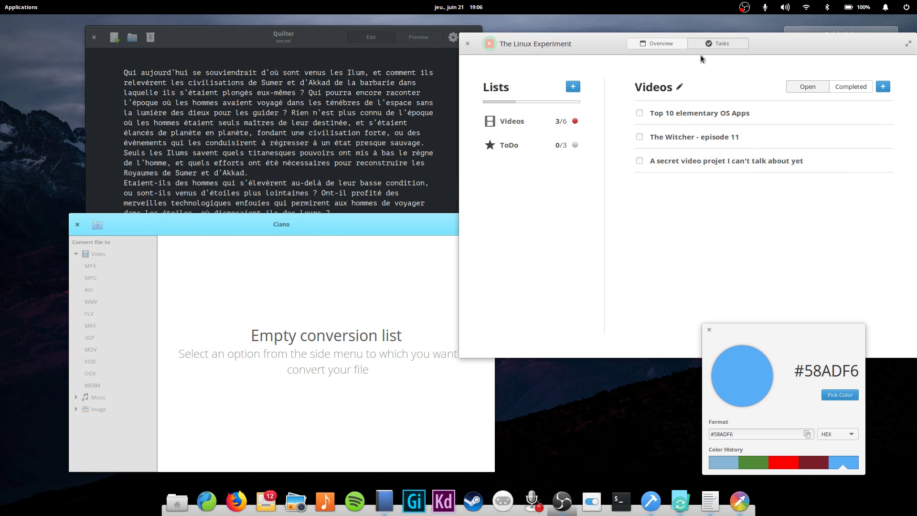
left_click(655, 49)
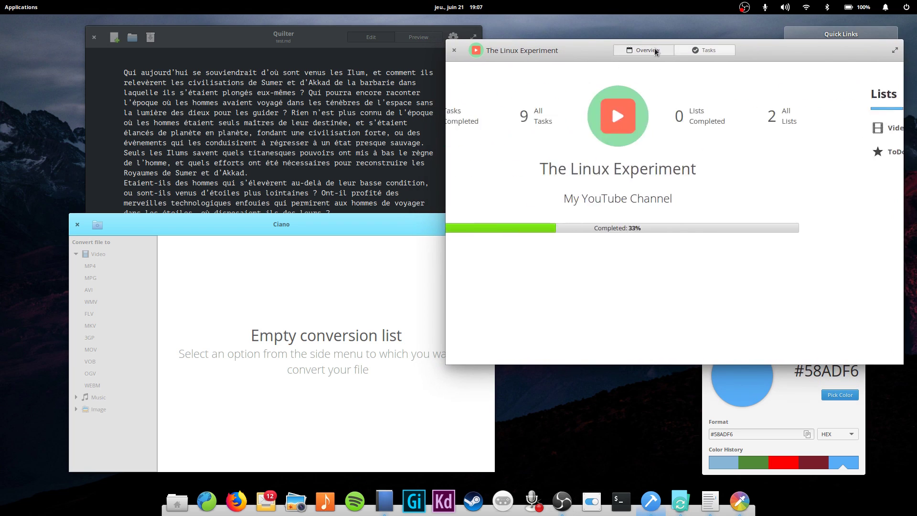